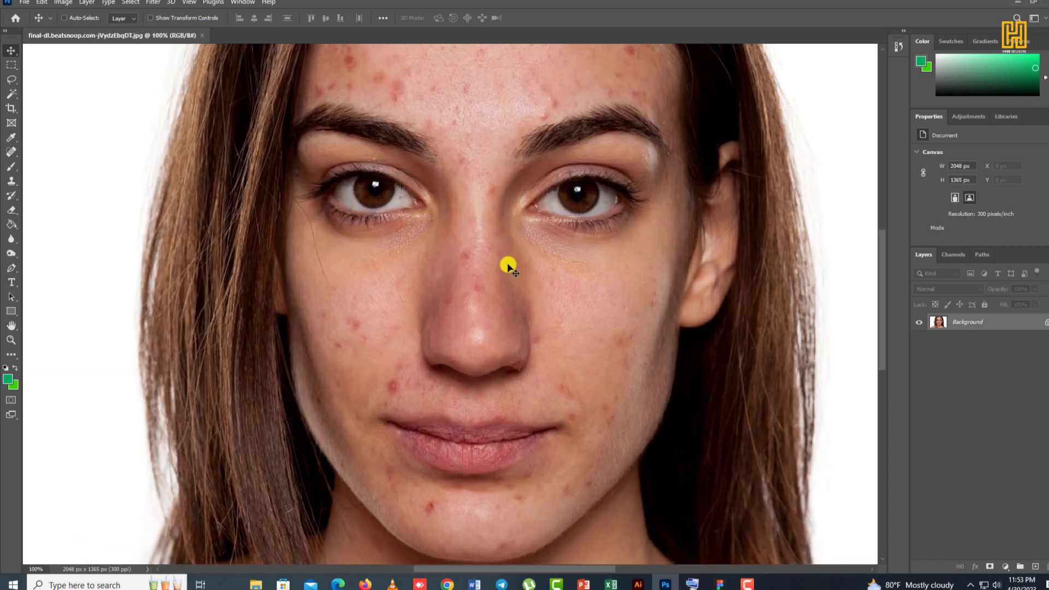
Duplicate the Background layer and rename the copy "Image"
key("ctrl+minus")
key("ctrl+minus")
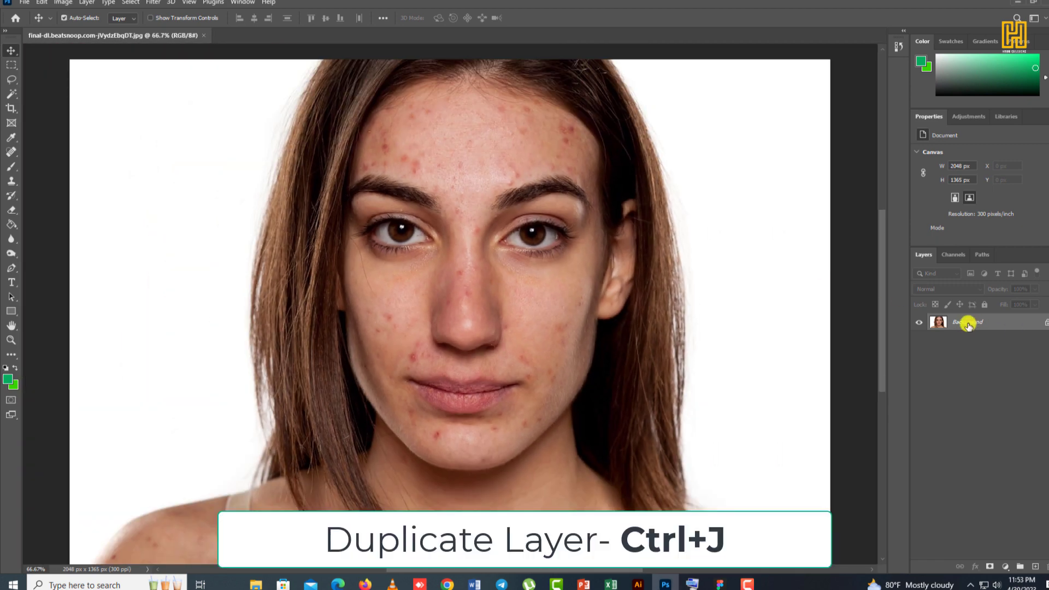
key("ctrl+j")
double_click(964, 323)
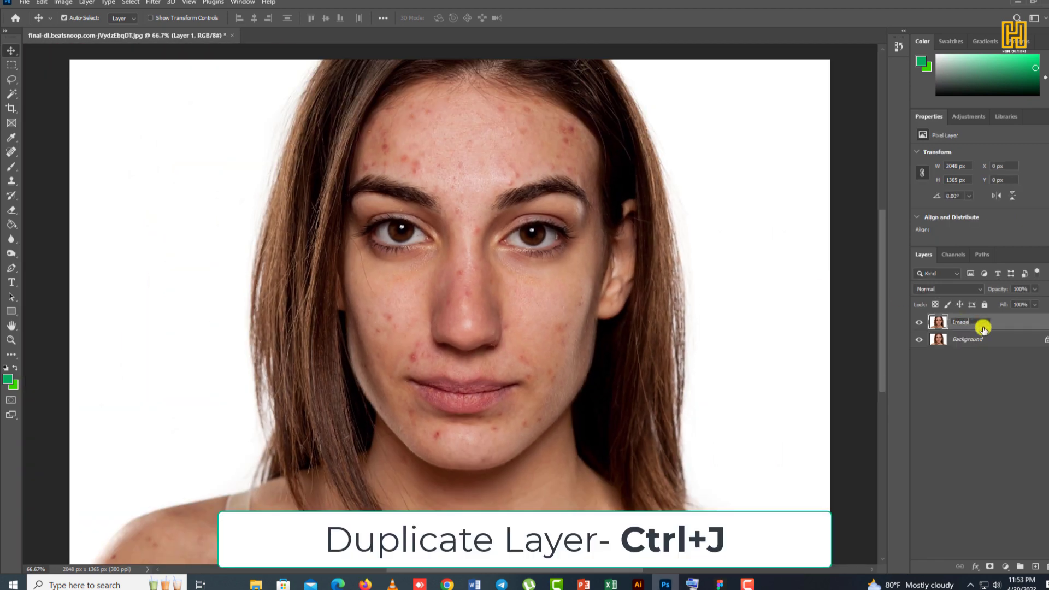
left_click(938, 326)
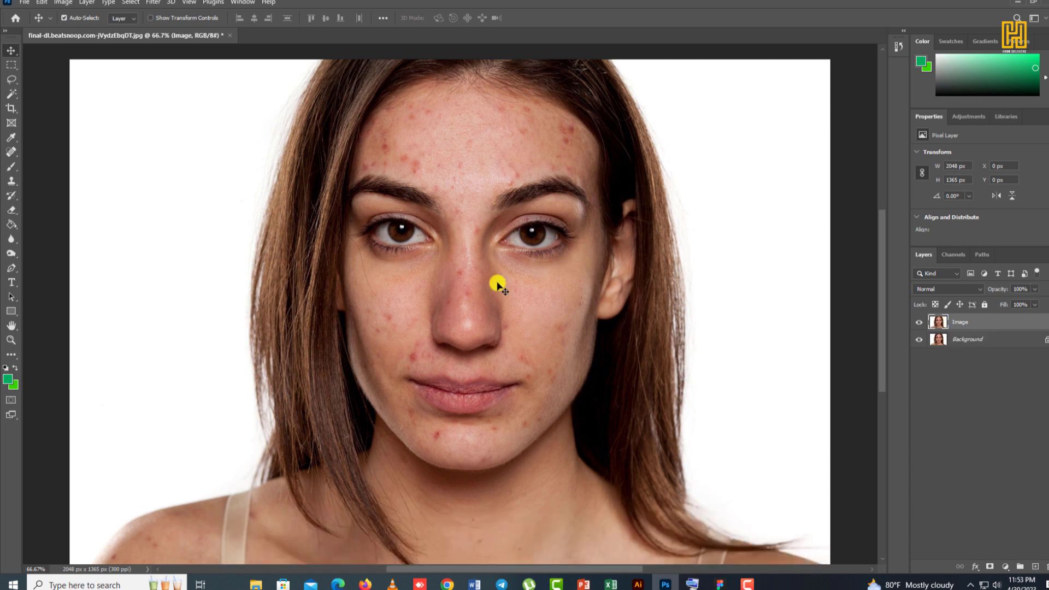
Heal the forehead blemishes on the Image layer with the Healing Brush at size 50, sampling clean skin nearby
left_click(10, 152)
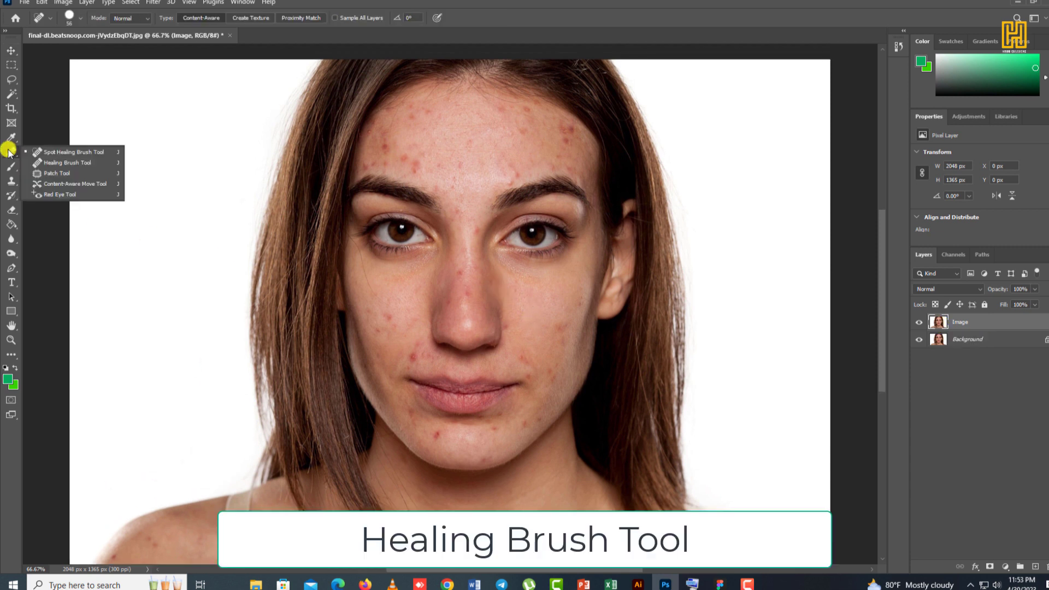
left_click(49, 163)
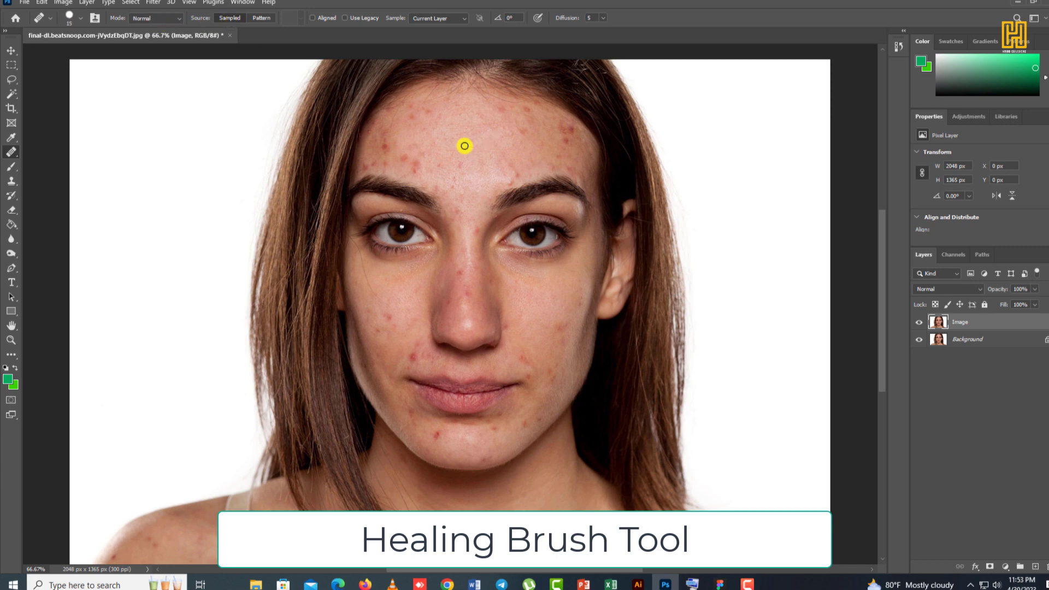
key("bracketright")
key("bracketright")
key("bracketright")
scroll(469, 145, "up", 4)
scroll(466, 146, "up", 2)
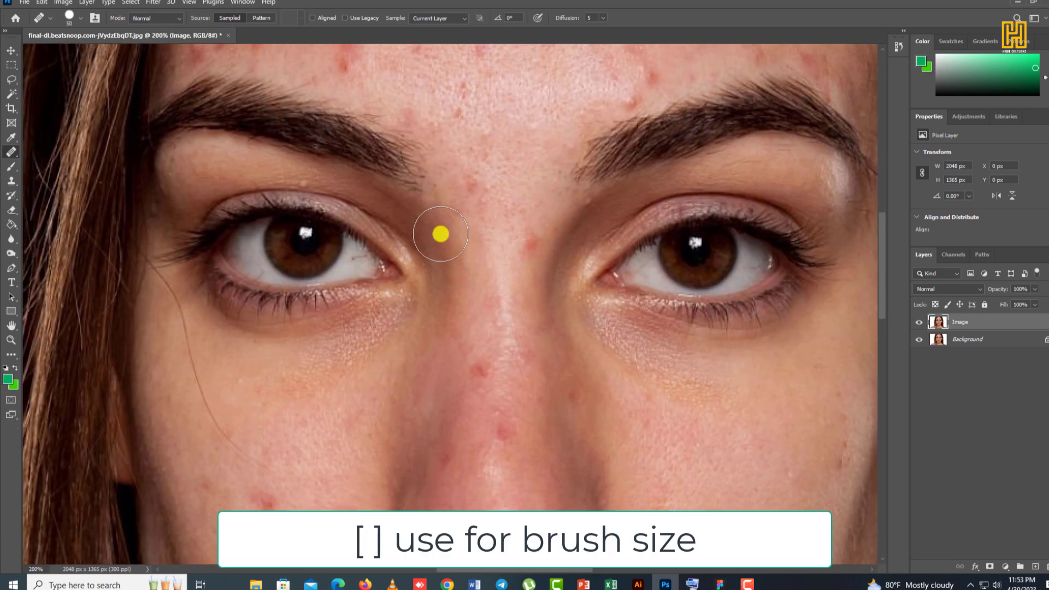
scroll(440, 231, "down", 3)
scroll(441, 232, "up", 1)
left_click(351, 217, "alt")
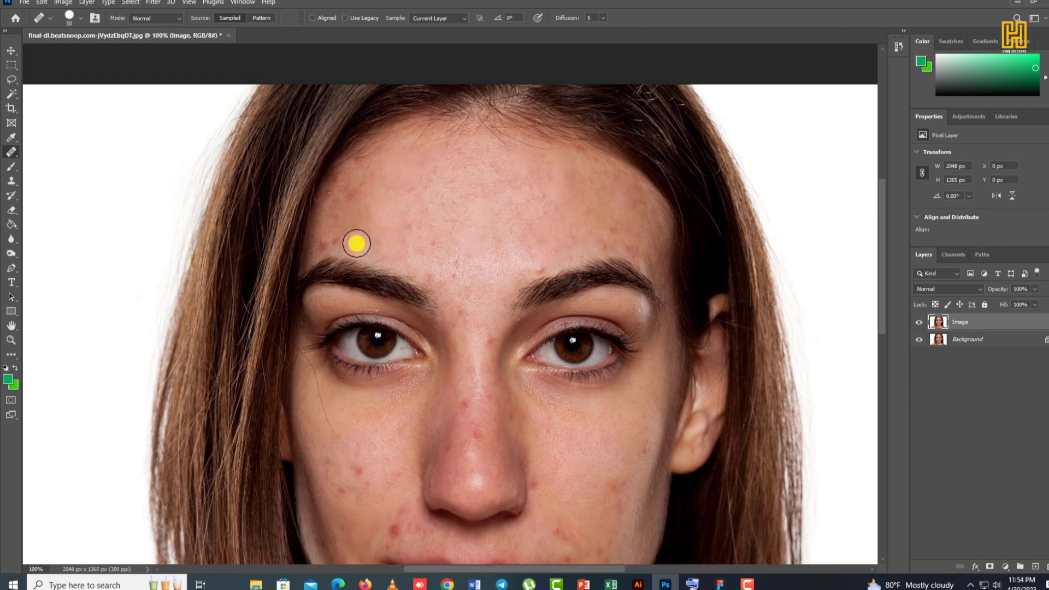
Heal the remaining blemishes on the cheeks, nose, chin and brow area with the Healing Brush
scroll(483, 223, "down", 5)
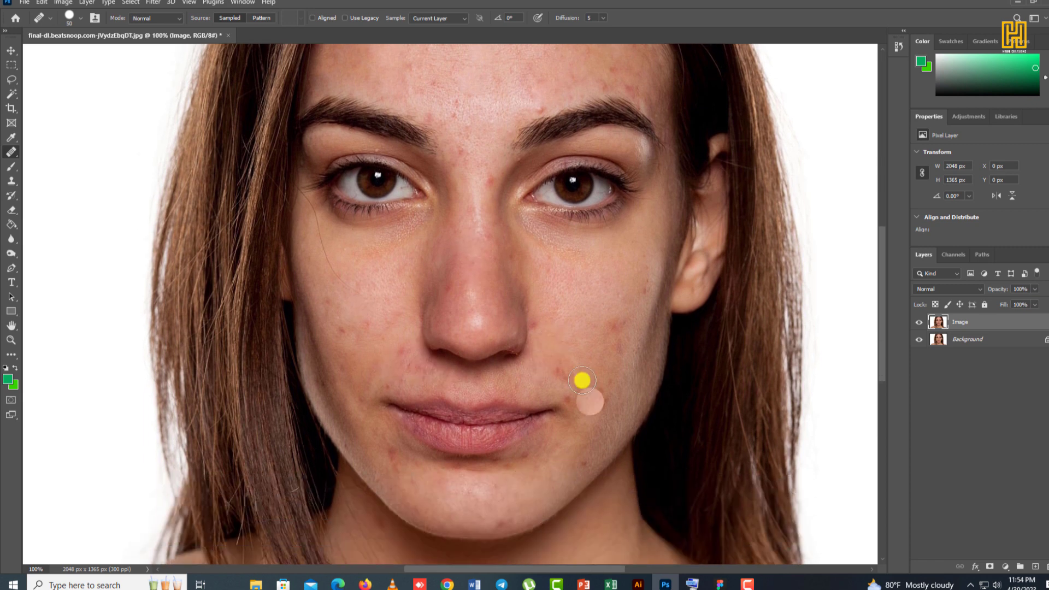
scroll(451, 382, "up", 4)
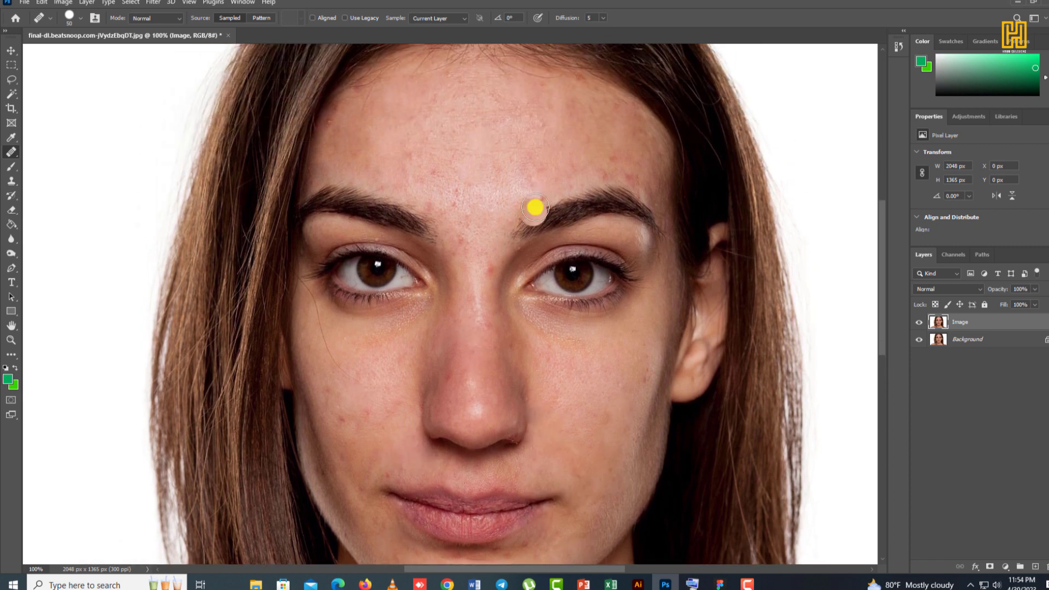
scroll(630, 181, "up", 1)
scroll(637, 363, "down", 3)
scroll(591, 353, "down", 1)
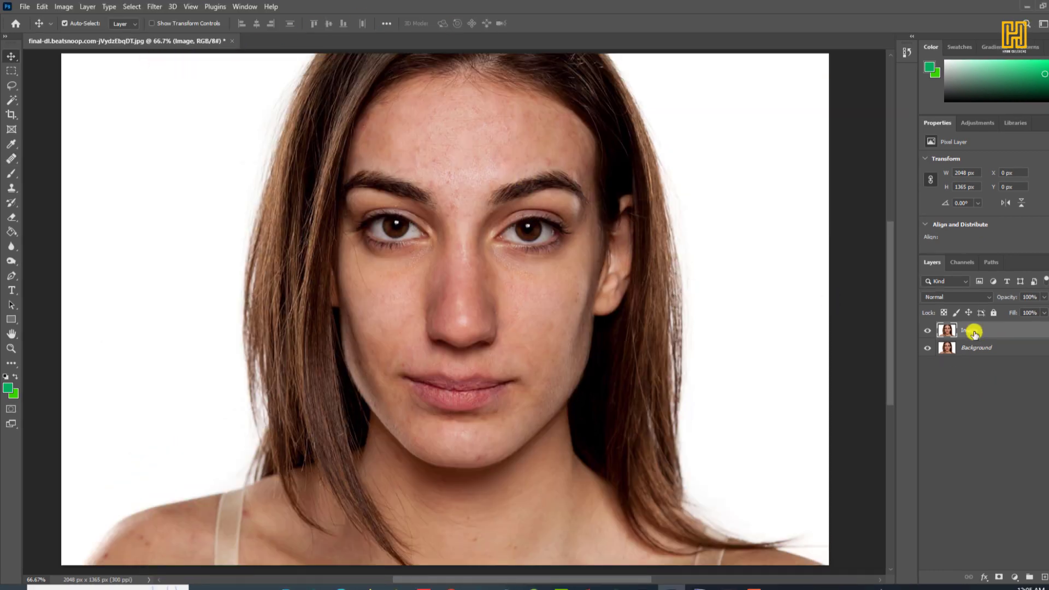
Duplicate the Image layer and rename the copy "Image 2"
key("ctrl+j")
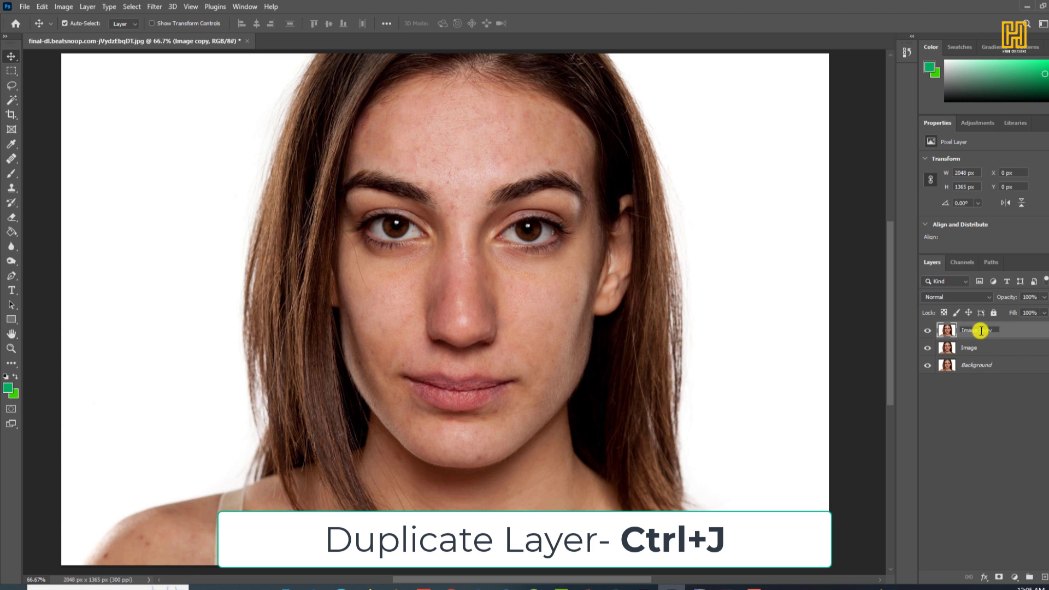
left_click_drag(981, 330, 1029, 331)
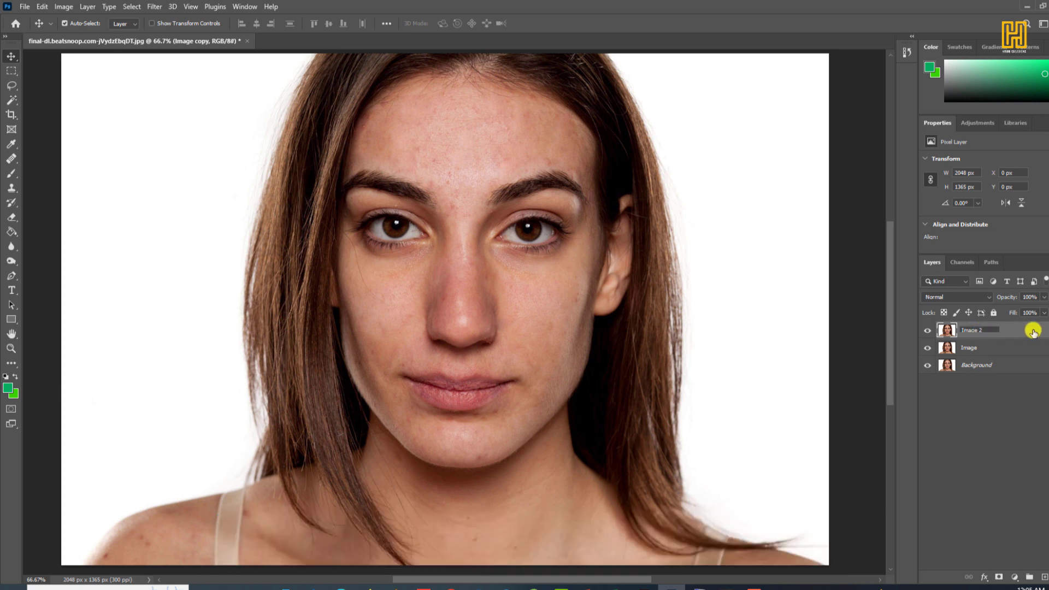
type("2")
key("Return")
Convert the Image 2 layer to a Smart Object and set its blend mode to Vivid Light
right_click(983, 331)
left_click(862, 266)
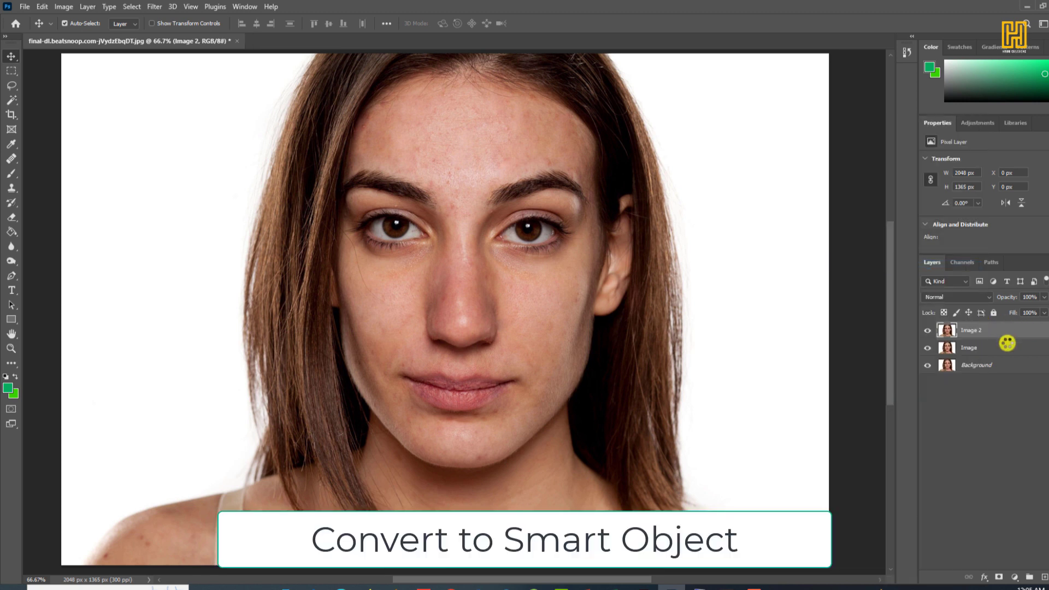
left_click(953, 297)
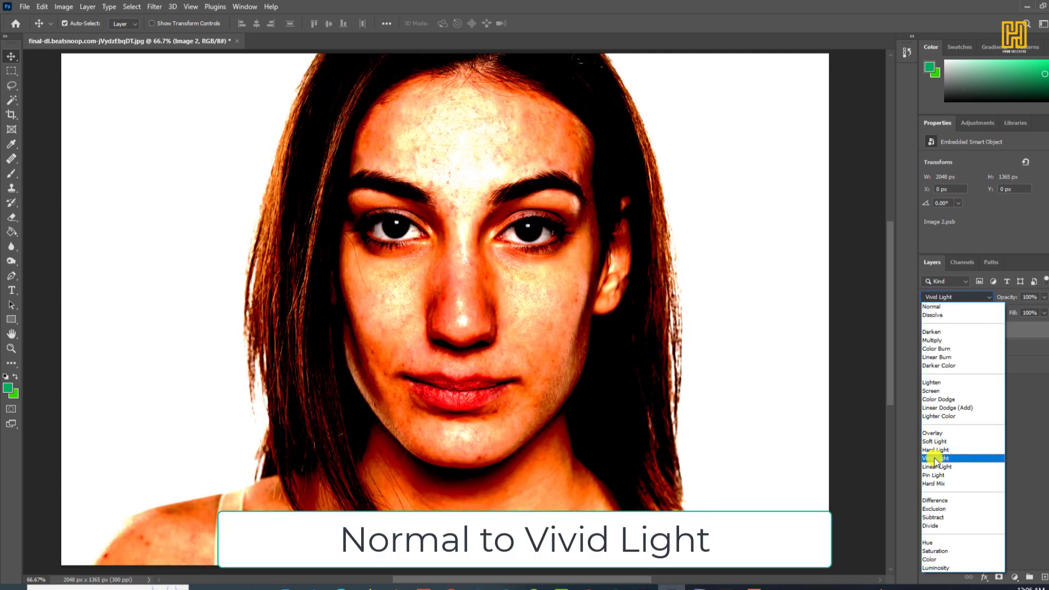
left_click(935, 459)
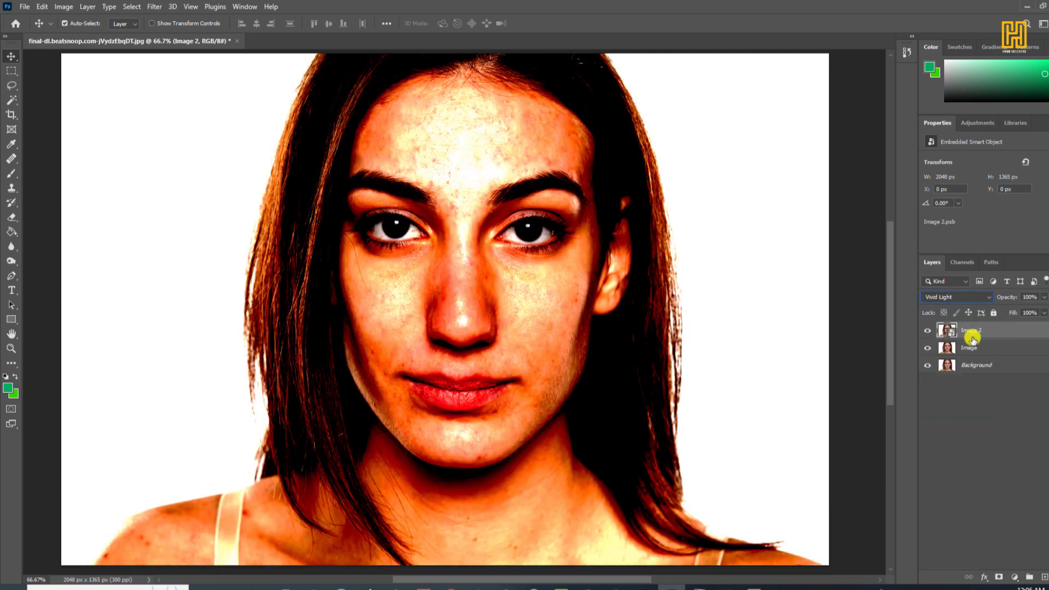
Apply the Invert adjustment to the Image 2 smart object
left_click(63, 6)
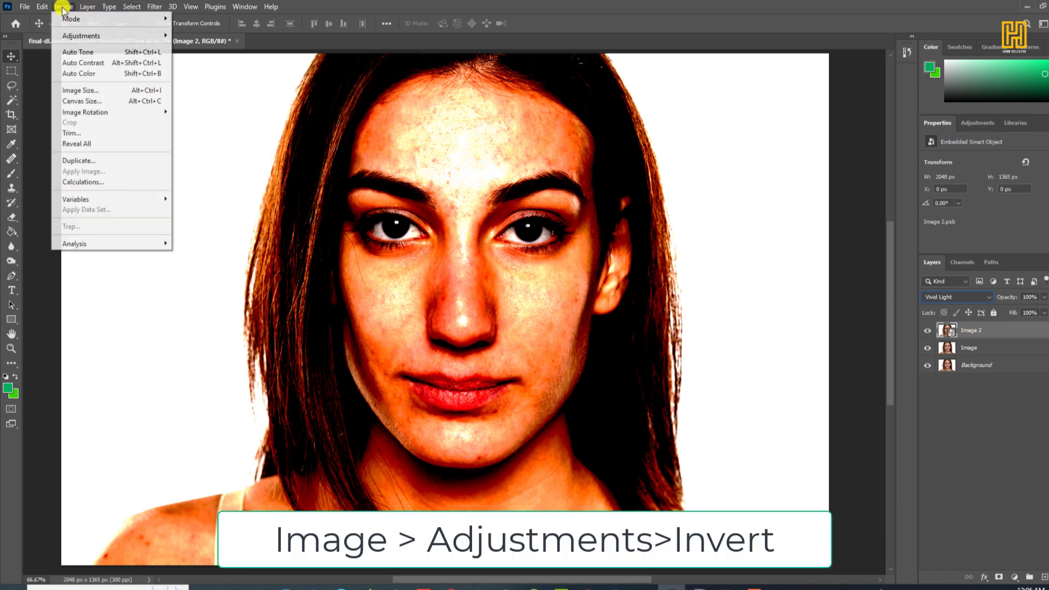
mouse_move(92, 38)
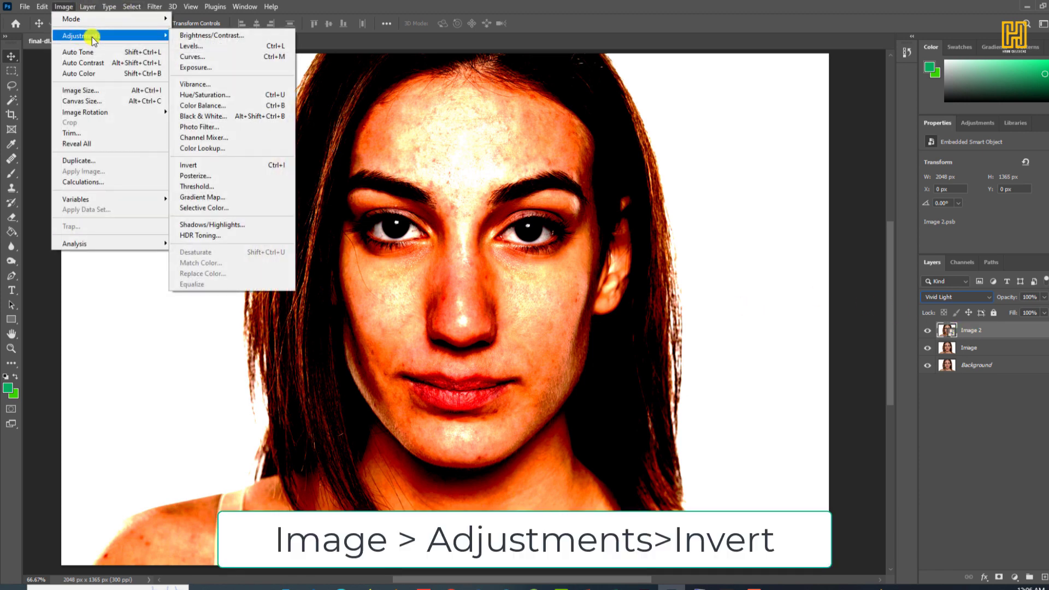
left_click(195, 166)
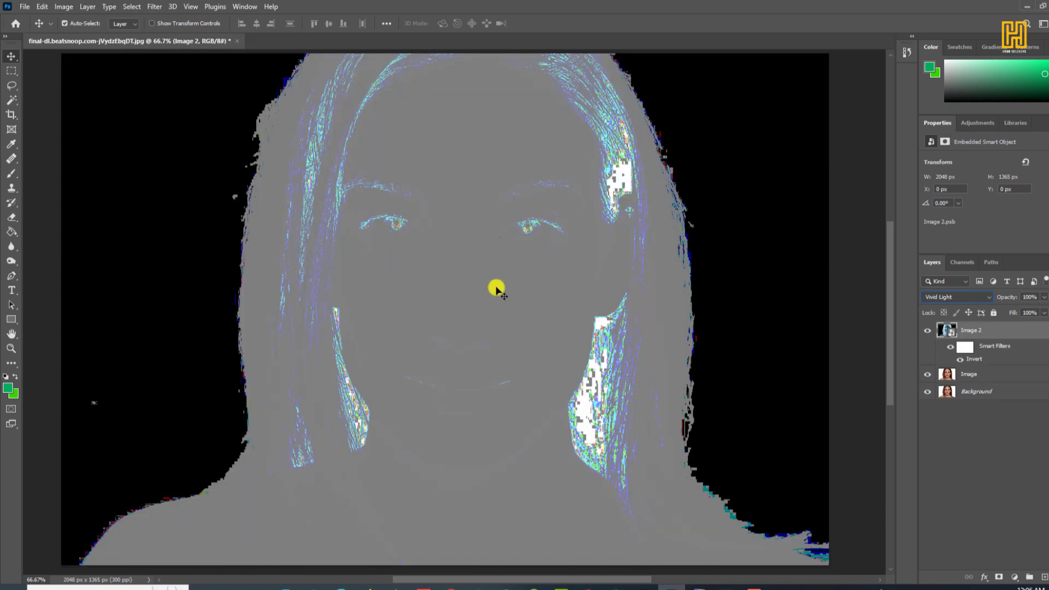
Apply a High Pass filter with a 2.7-pixel radius to the Image 2 layer
left_click(154, 7)
mouse_move(174, 246)
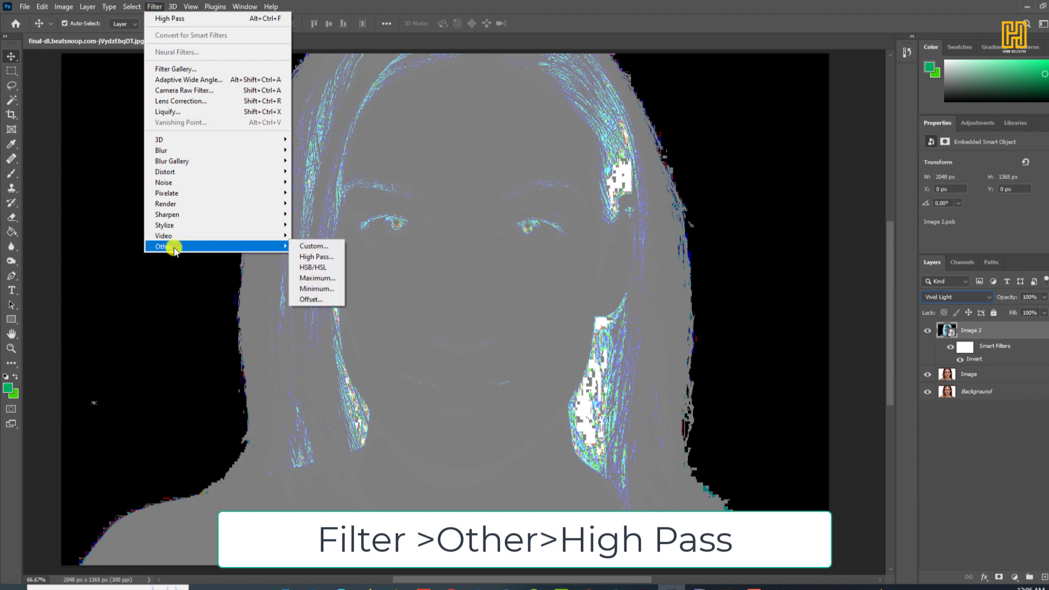
left_click(314, 256)
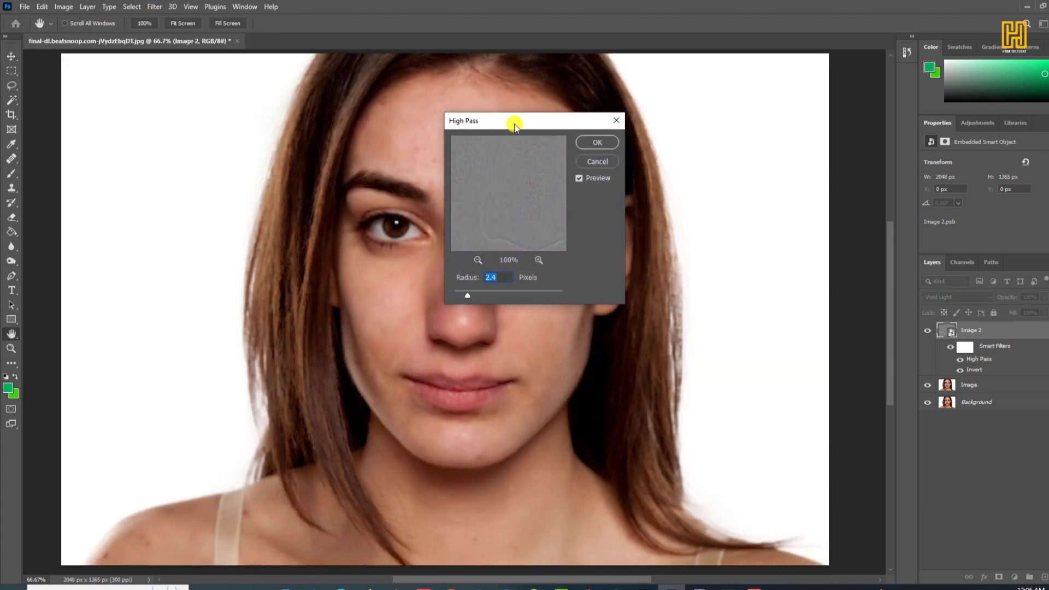
left_click_drag(515, 125, 736, 180)
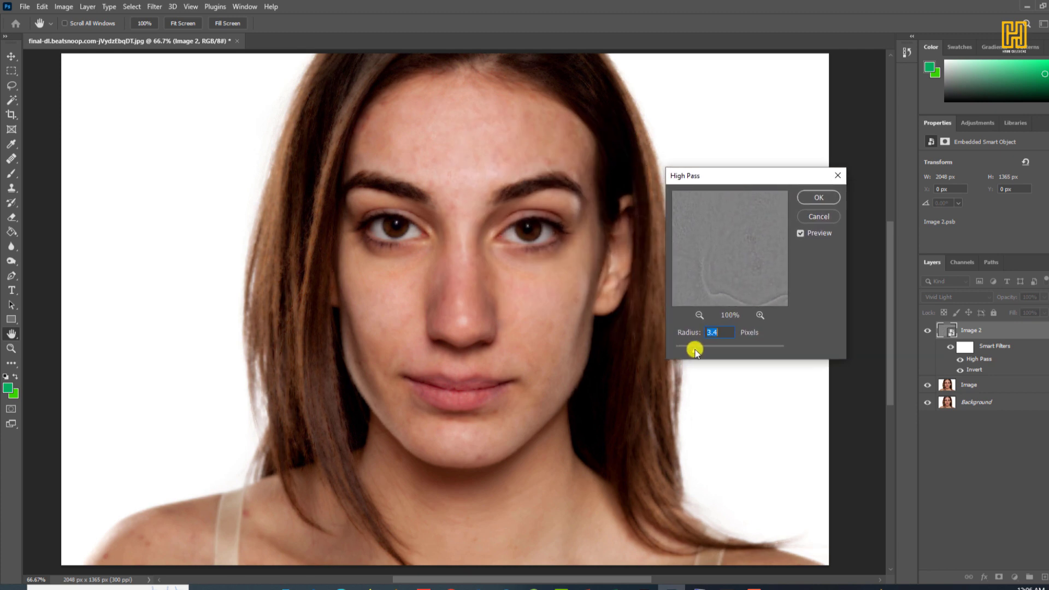
left_click_drag(687, 349, 682, 348)
left_click(819, 197)
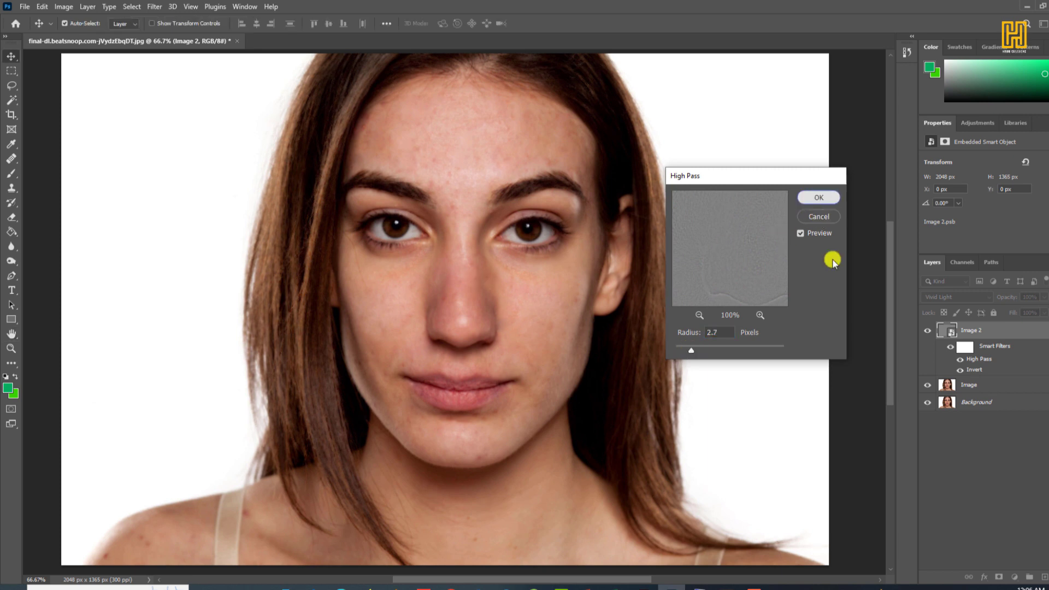
Apply a Gaussian Blur filter with a 1.3-pixel radius to the Image 2 layer
left_click(155, 7)
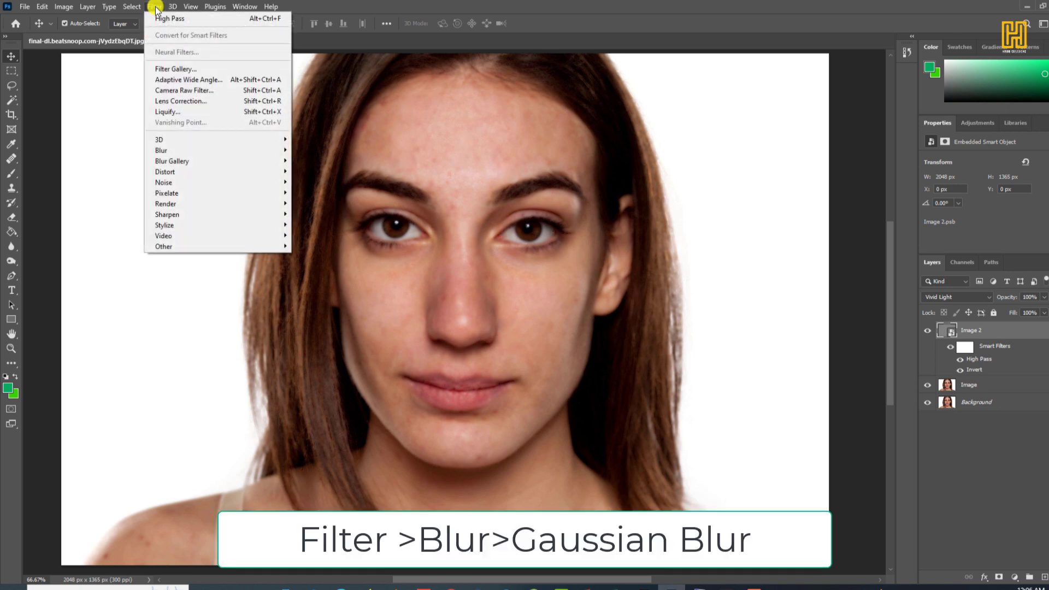
mouse_move(191, 150)
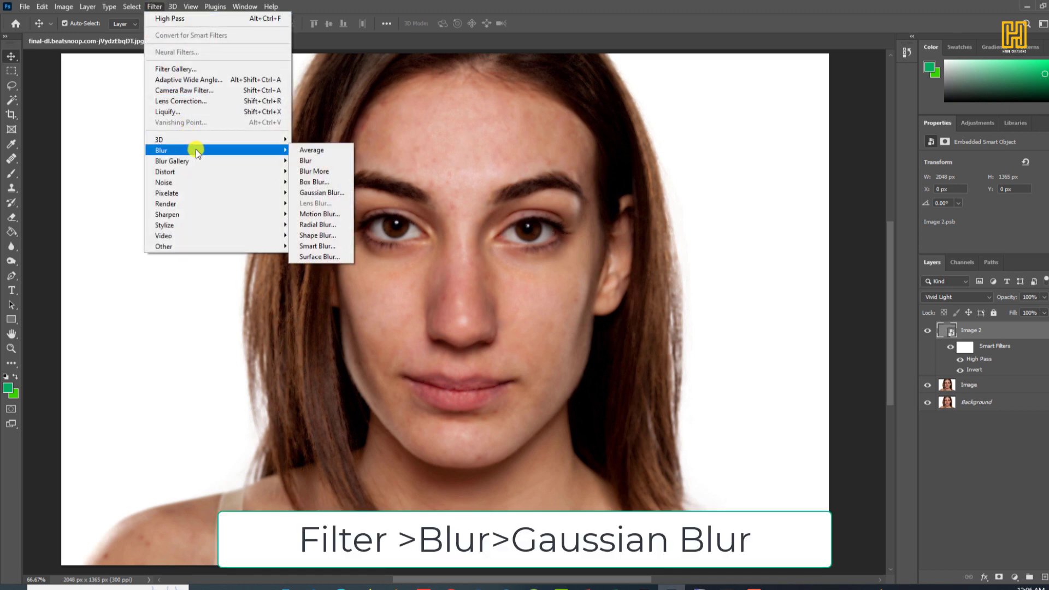
left_click(314, 192)
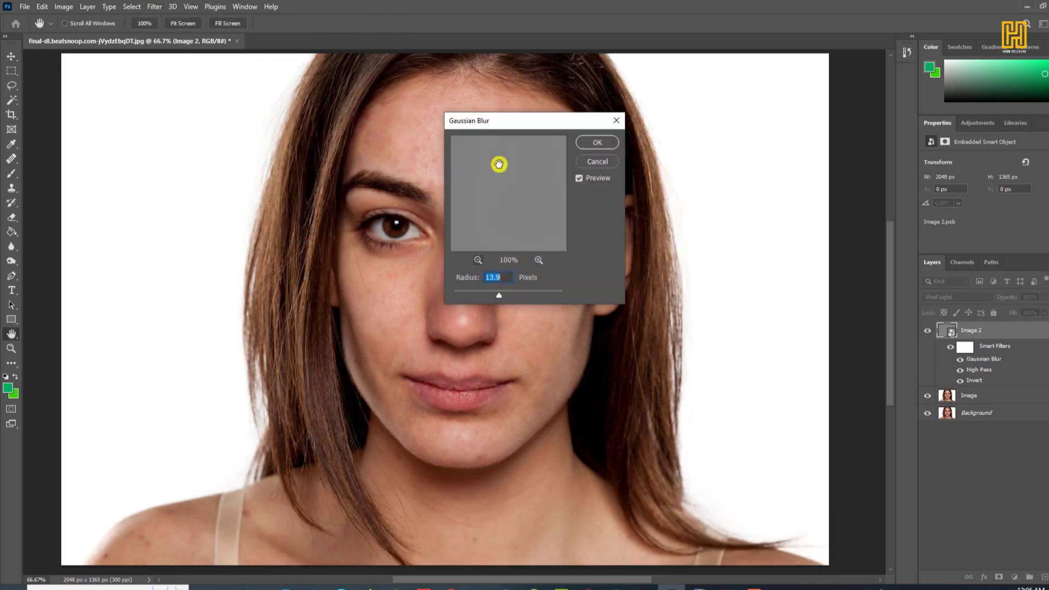
left_click_drag(501, 119, 714, 159)
left_click_drag(707, 332, 674, 333)
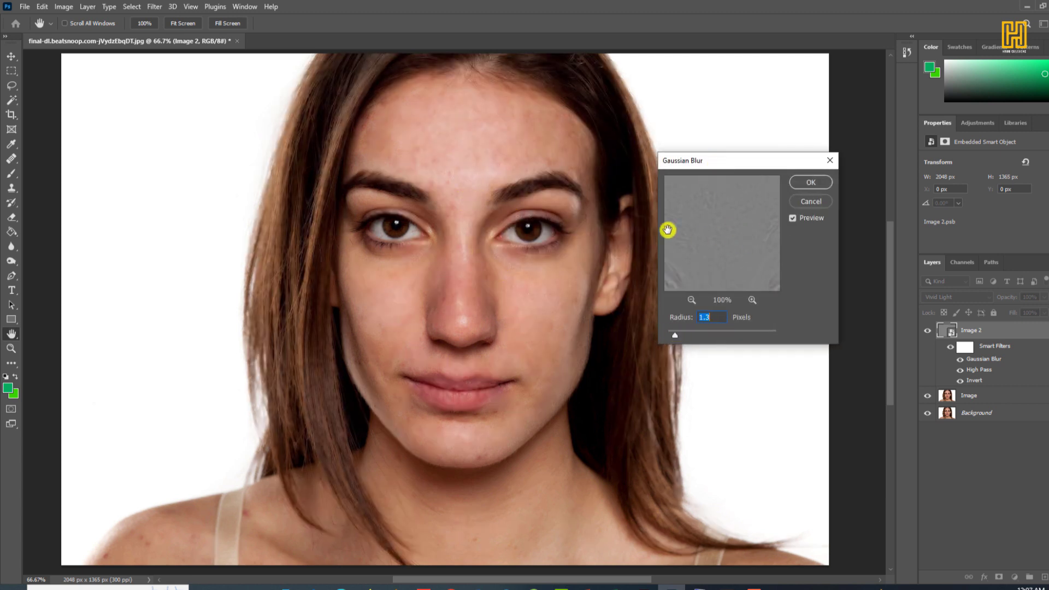
left_click(807, 185)
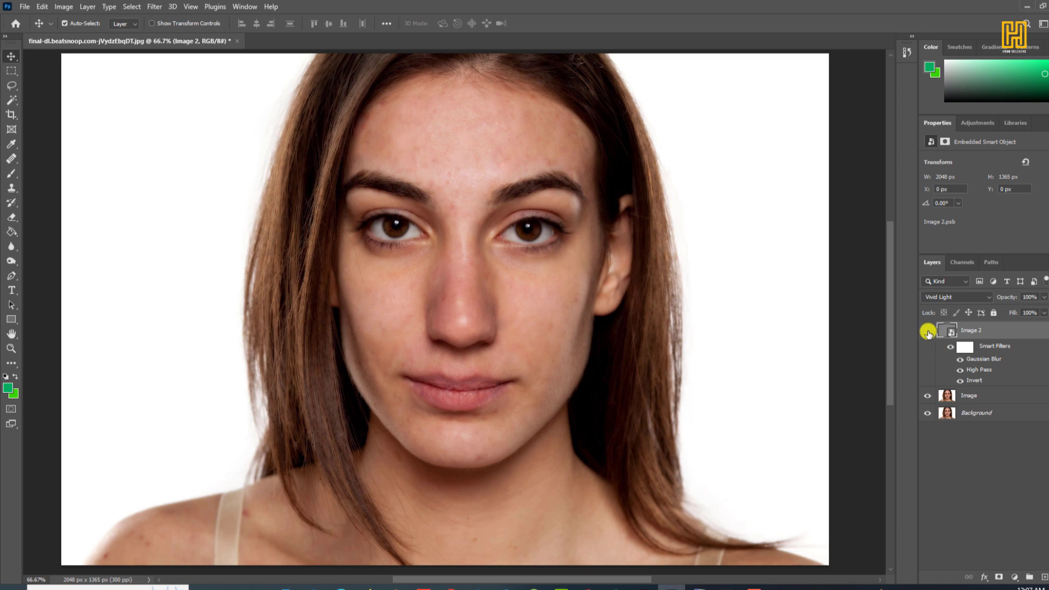
Edit the High Pass smart filter on Image 2 and set its radius to 4.0 pixels
scroll(543, 269, "down", 1)
scroll(552, 271, "up", 2)
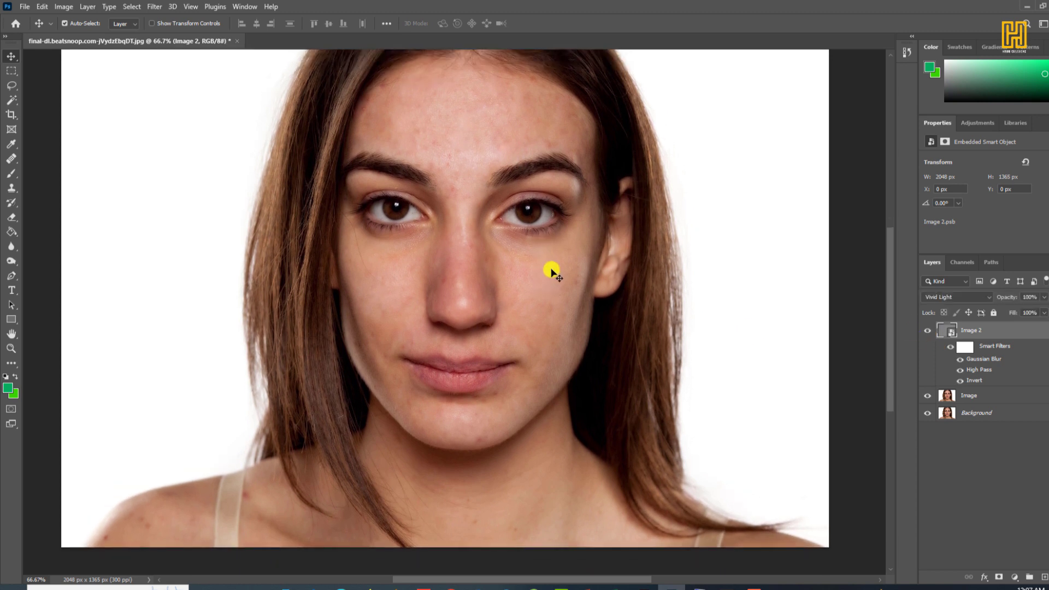
double_click(979, 370)
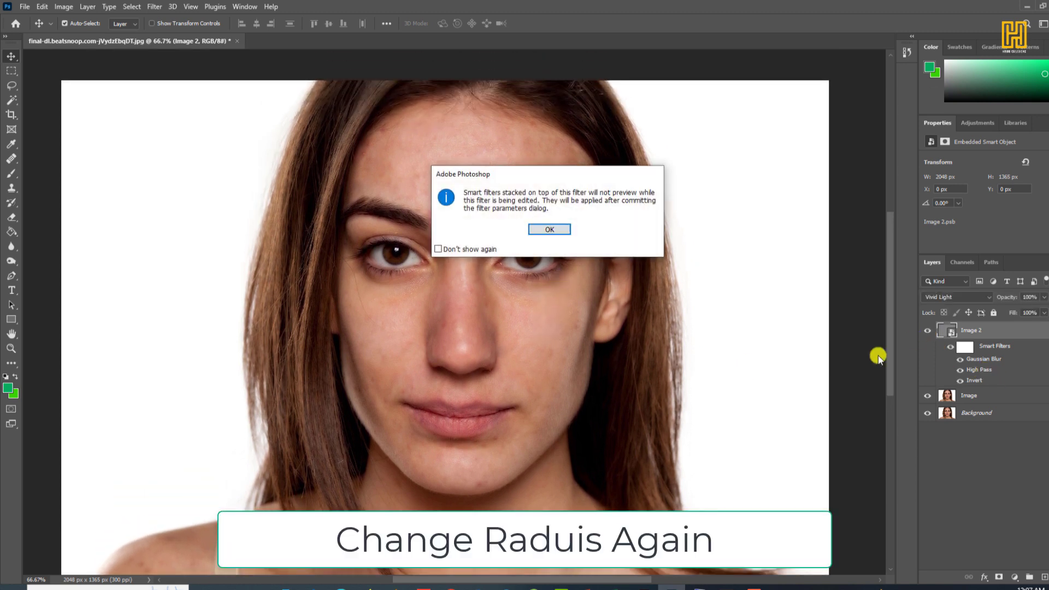
left_click(546, 230)
left_click_drag(691, 350, 698, 348)
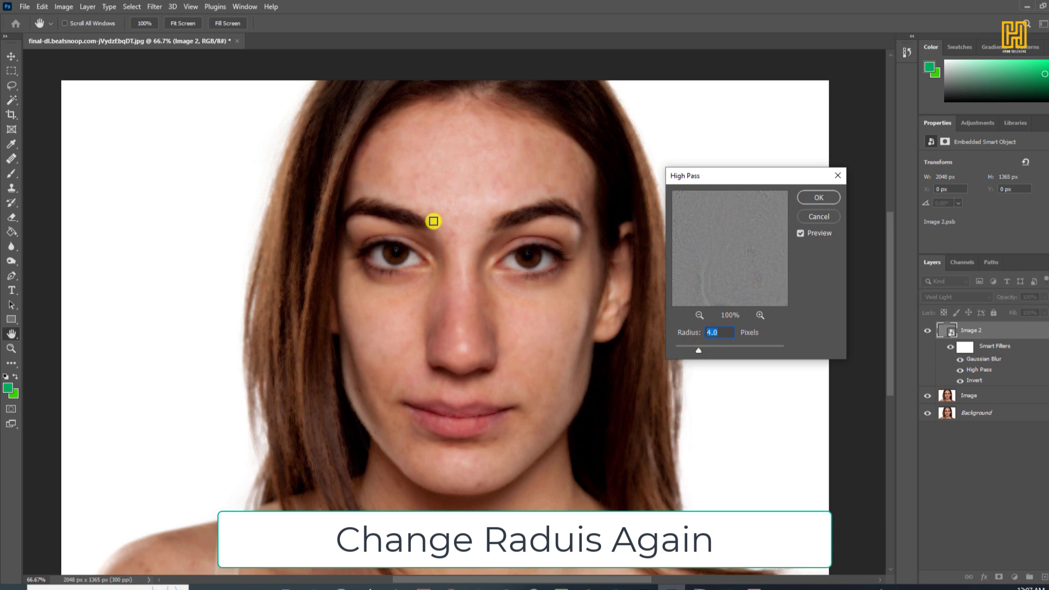
left_click(818, 197)
Edit the Gaussian Blur smart filter on Image 2 and set its radius to about 2.2 pixels
double_click(983, 358)
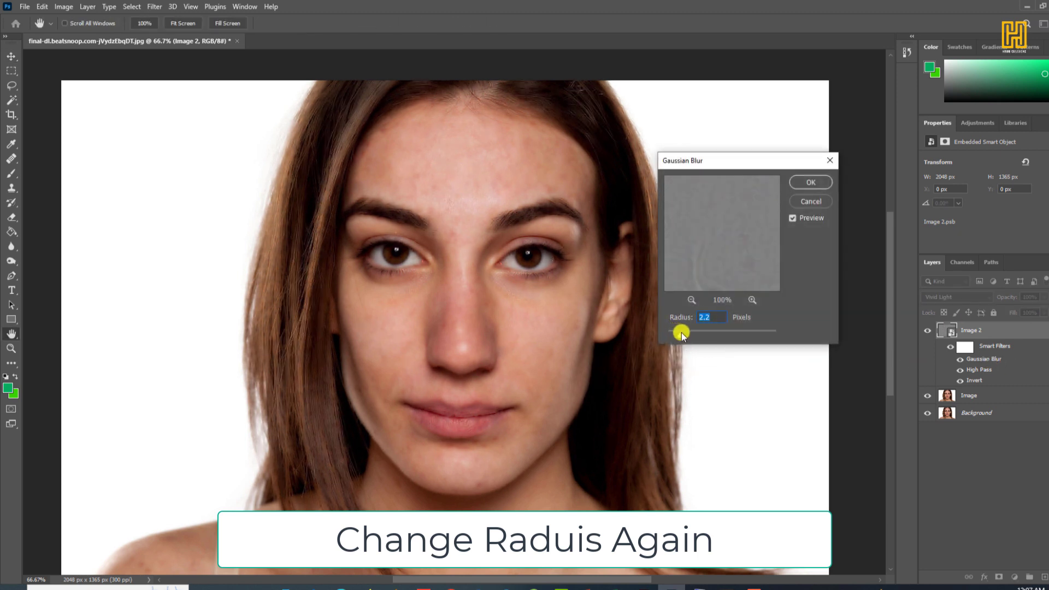
left_click_drag(674, 332, 672, 333)
left_click(825, 186)
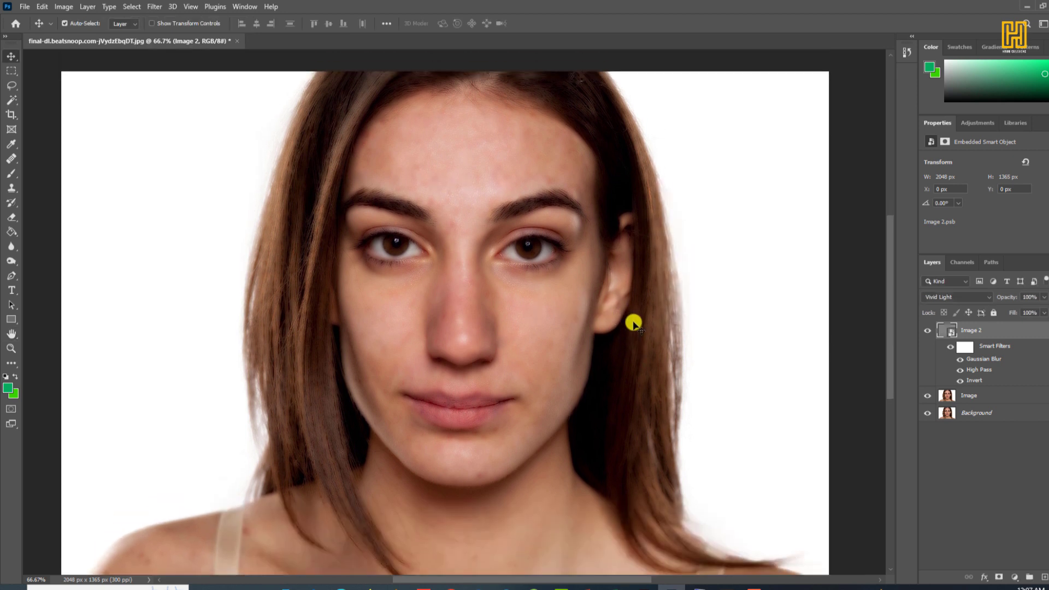
Give the Image 2 layer a black layer mask and activate the Brush tool with white as foreground colour
key("ctrl+i")
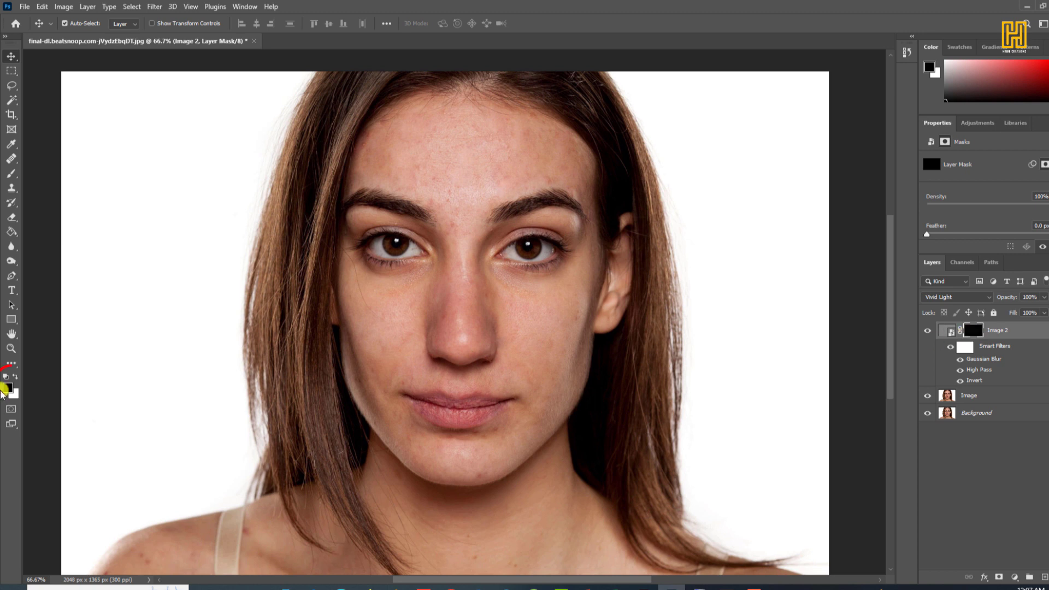
left_click(14, 377)
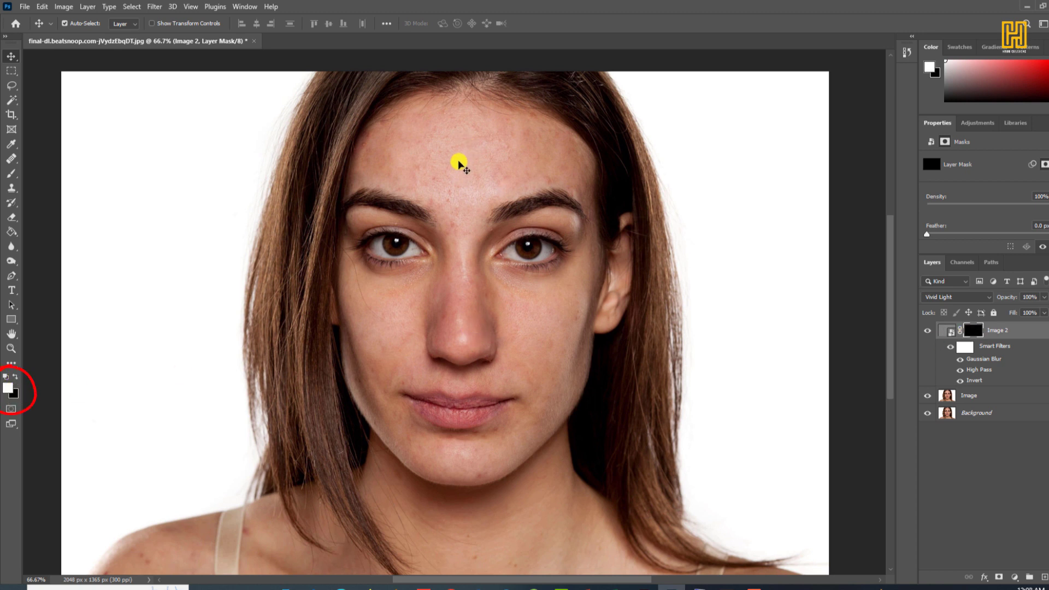
left_click(11, 173)
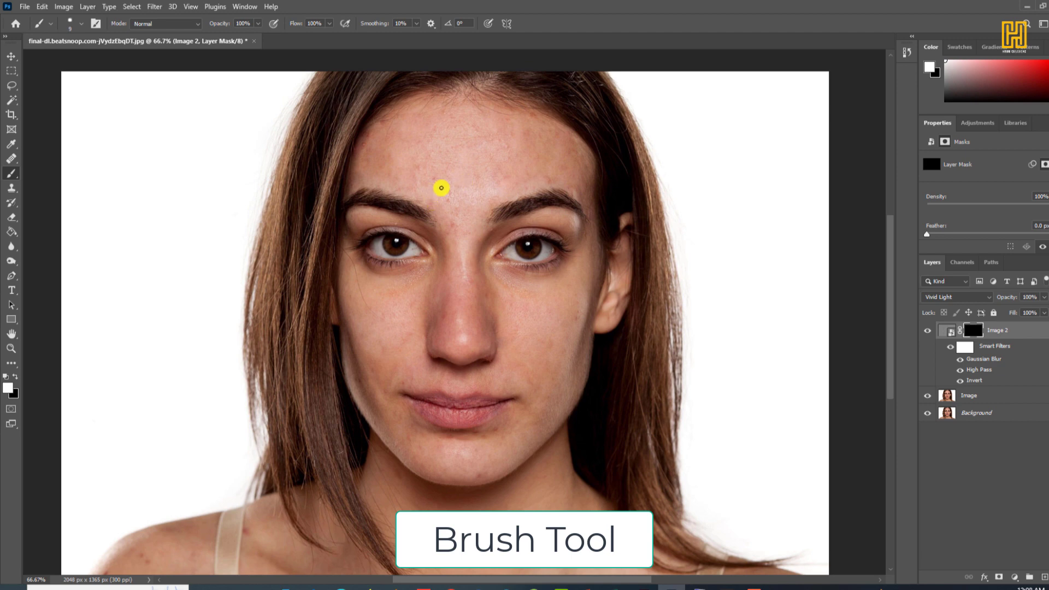
Paint white with an enlarged brush on the Image 2 mask to reveal the smoothing across the forehead
key("bracketright")
key("bracketright")
key("bracketright")
key("bracketright")
key("bracketright")
key("bracketright")
key("bracketright")
key("bracketright")
key("bracketright")
key("bracketright")
key("bracketright")
key("bracketright")
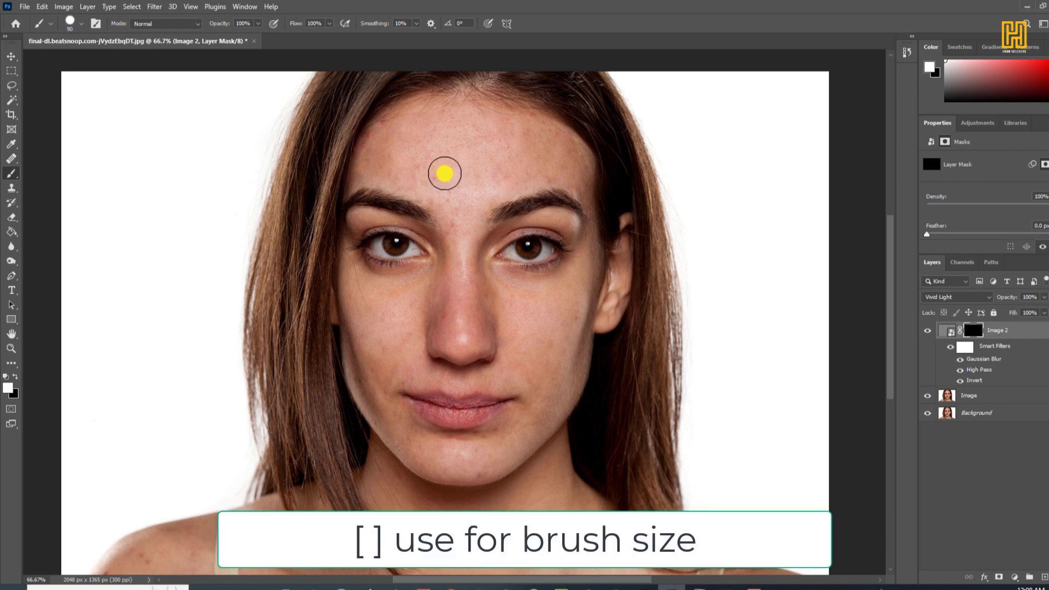
key("ctrl+plus")
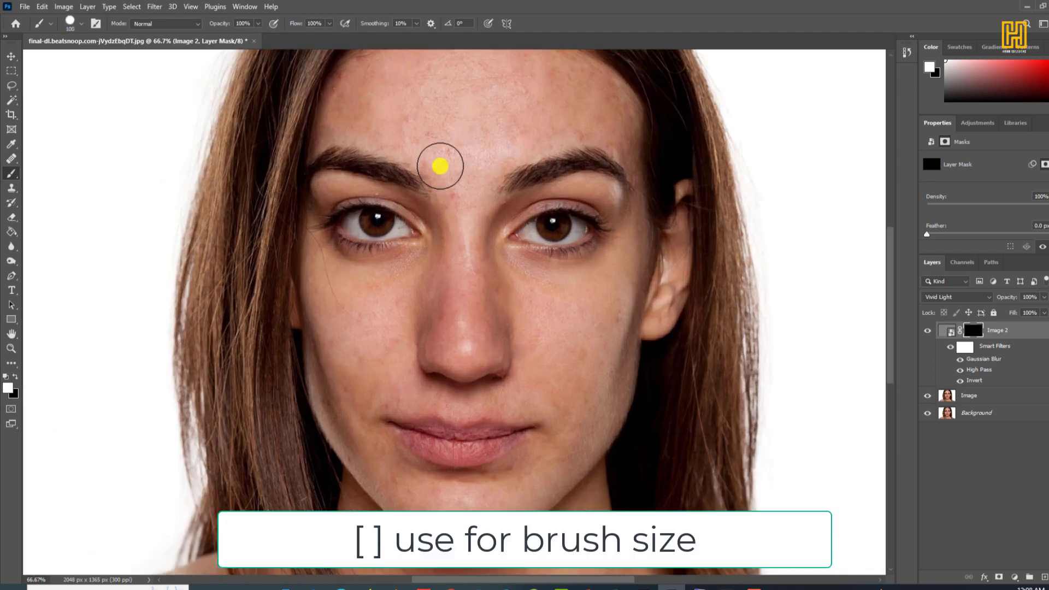
scroll(434, 165, "up", 3)
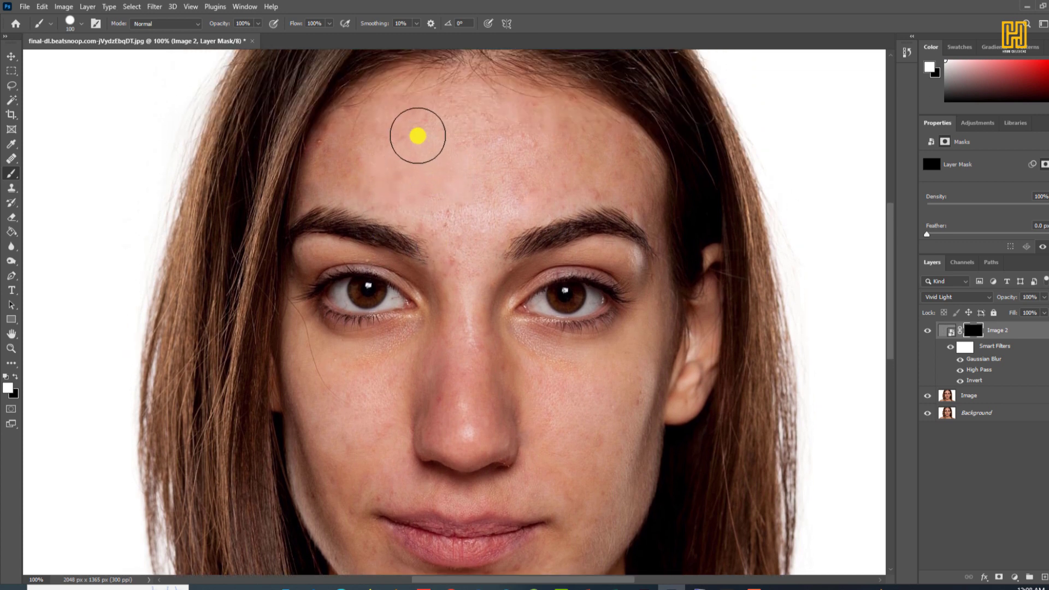
key("bracketleft")
key("bracketleft")
key("bracketleft")
key("bracketleft")
mouse_move(415, 131)
left_mouse_down()
mouse_move(569, 132)
mouse_move(400, 202)
mouse_move(610, 183)
mouse_move(501, 173)
left_mouse_up()
Paint white on the Image 2 mask with a smaller brush over the cheeks, nose and skin around the mouth
scroll(501, 173, "down", 1)
key("bracketleft")
key("bracketleft")
mouse_move(535, 327)
left_mouse_down()
mouse_move(629, 364)
mouse_move(623, 440)
mouse_move(593, 333)
mouse_move(470, 388)
mouse_move(455, 297)
left_mouse_up()
scroll(455, 297, "down", 2)
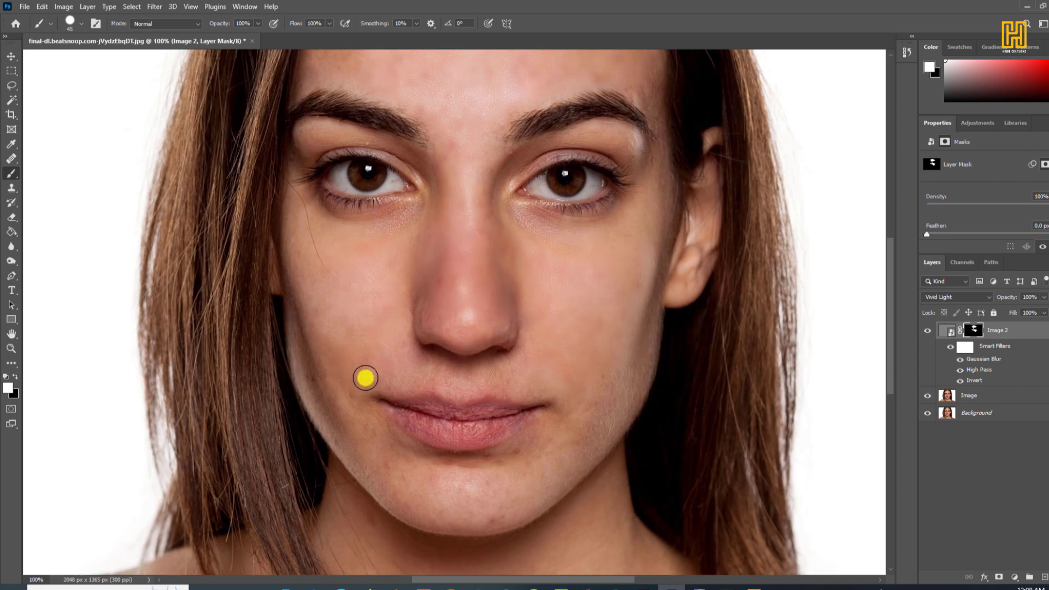
mouse_move(365, 377)
left_mouse_down()
mouse_move(508, 482)
mouse_move(412, 503)
mouse_move(339, 377)
left_mouse_up()
Extend the white painting on the Image 2 mask over the nose, the cheek and the skin around the eyes
key("ctrl+plus")
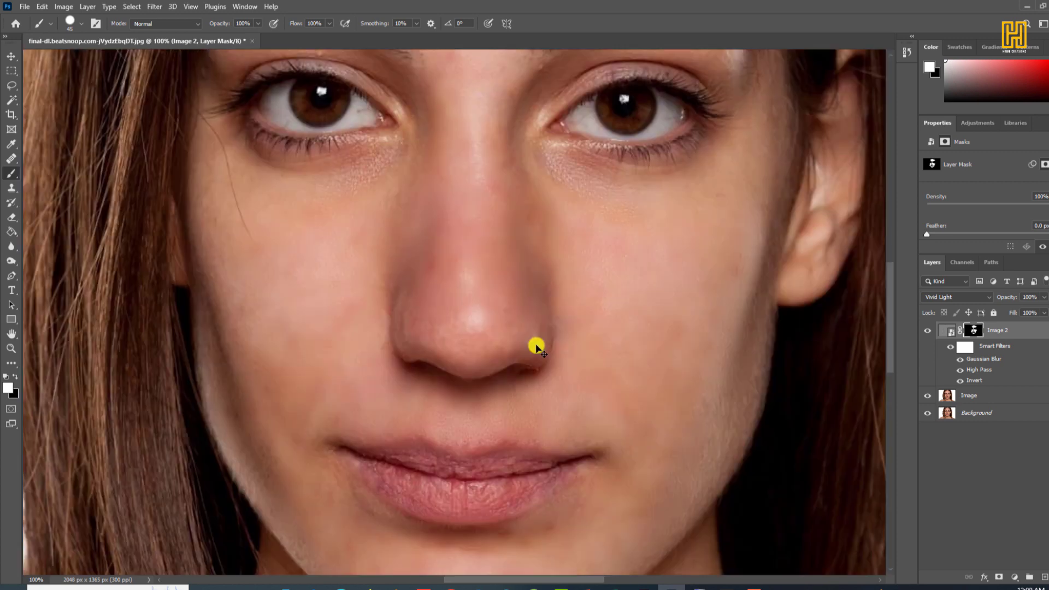
scroll(536, 346, "down", 1)
mouse_move(442, 203)
left_mouse_down()
mouse_move(349, 315)
mouse_move(435, 206)
mouse_move(599, 352)
left_mouse_up()
scroll(599, 353, "up", 3)
left_click_drag(605, 253, 389, 388)
left_click_drag(617, 235, 340, 246)
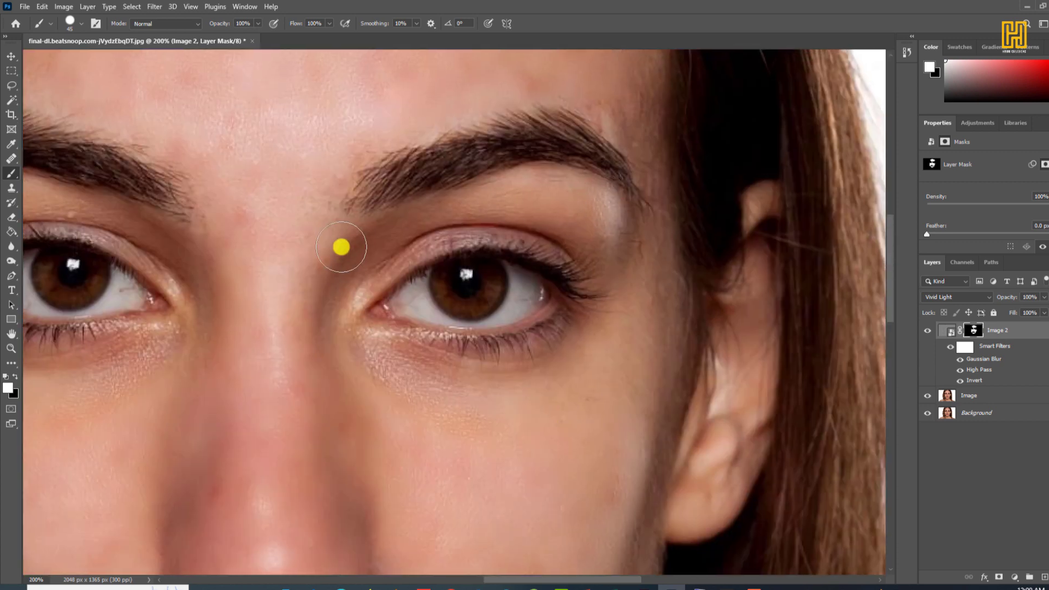
left_click_drag(557, 61, 575, 304)
left_click_drag(389, 305, 595, 208)
Paint the remaining forehead skin near the hairline and above the eyebrows on the Image 2 mask with a 20-pixel brush
key("bracketleft")
key("bracketleft")
key("bracketleft")
key("bracketleft")
key("bracketleft")
scroll(185, 178, "up", 2)
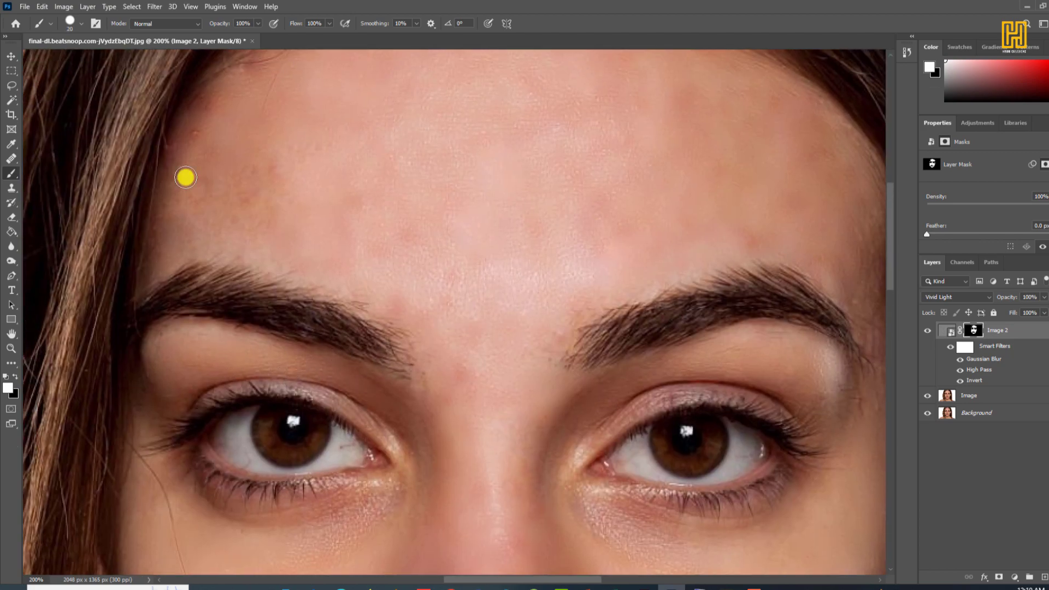
mouse_move(185, 178)
left_mouse_down()
mouse_move(295, 198)
mouse_move(426, 296)
mouse_move(237, 209)
mouse_move(592, 306)
left_mouse_up()
key("ctrl+minus")
key("ctrl+minus")
scroll(528, 330, "down", 3)
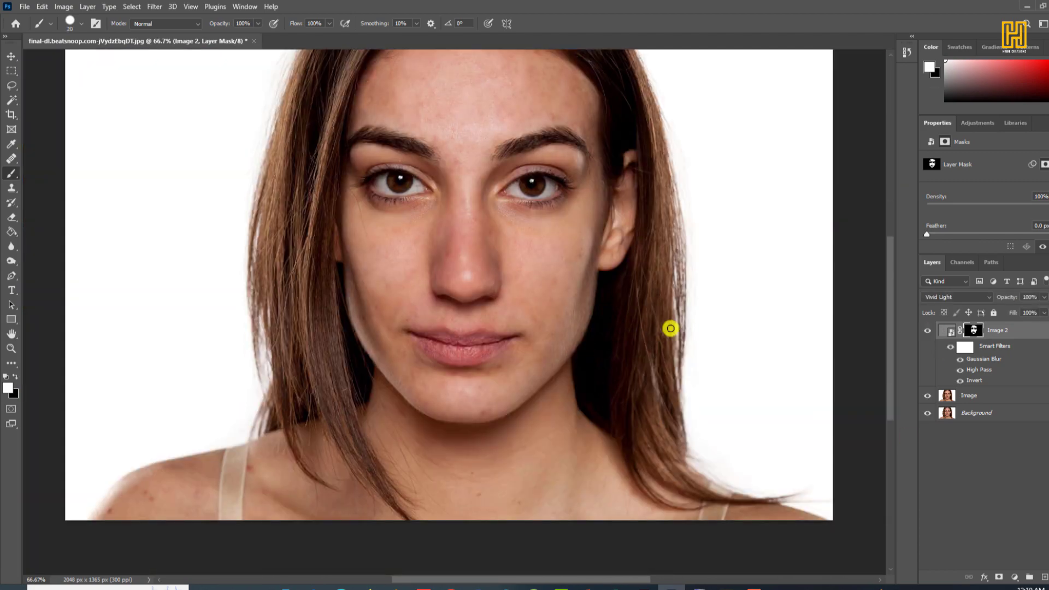
left_click_drag(727, 186, 701, 245)
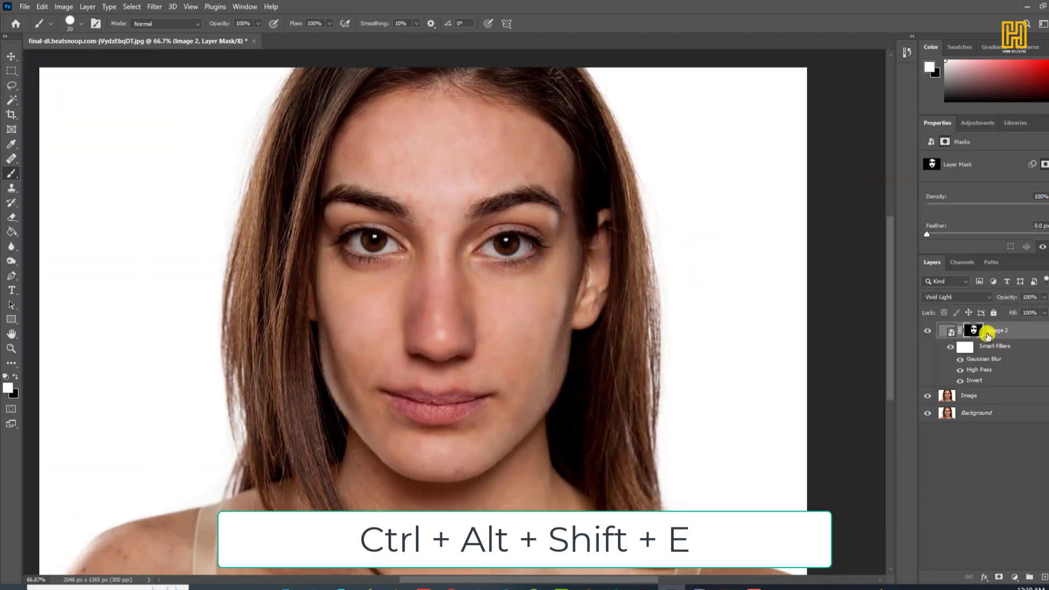
Stamp all visible layers into a new top layer and convert it to a smart object
key("ctrl+alt+shift+e")
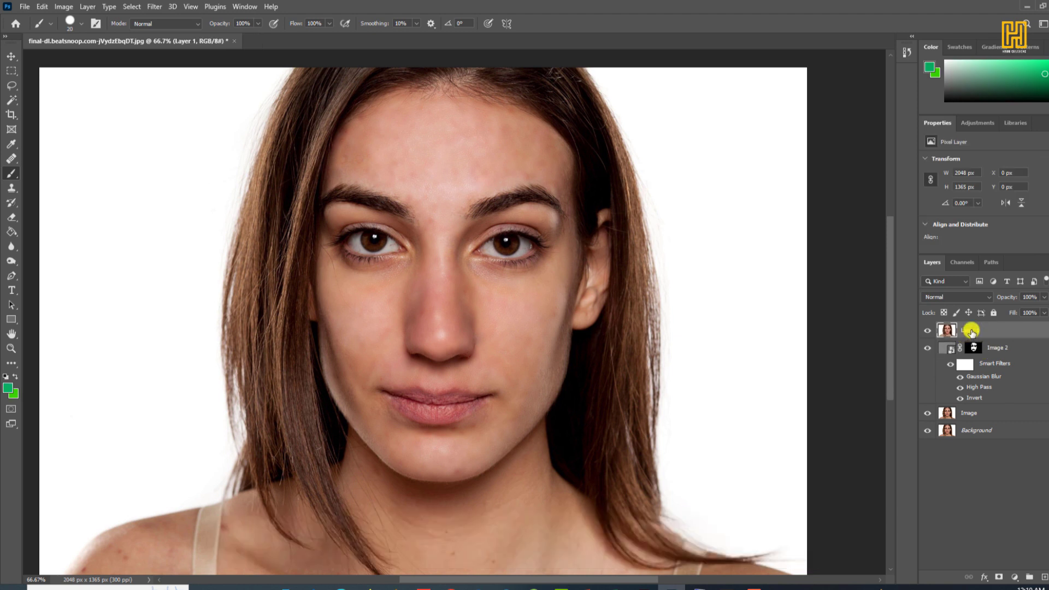
right_click(971, 331)
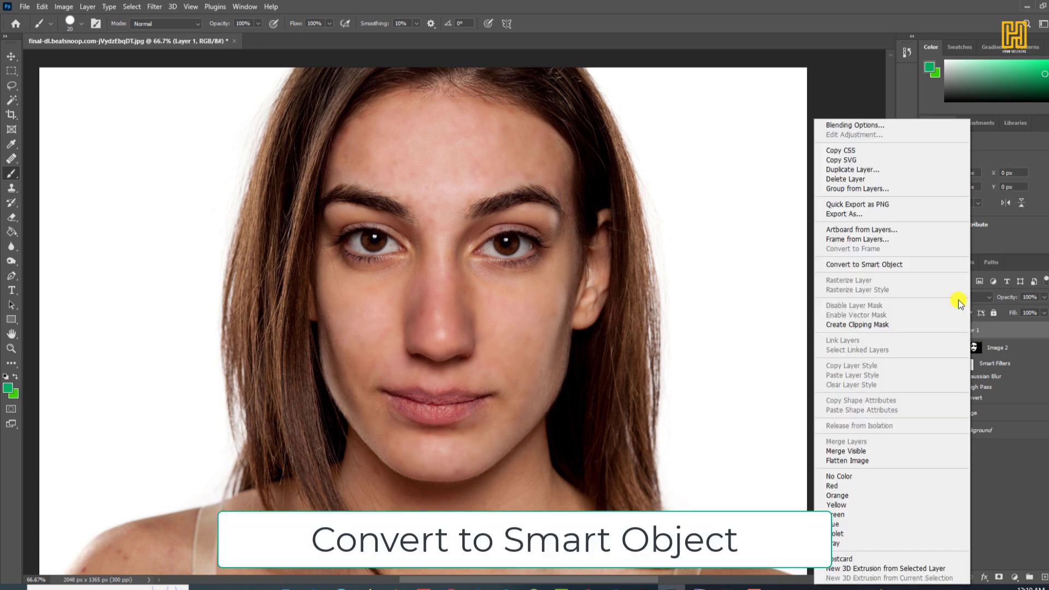
left_click(860, 266)
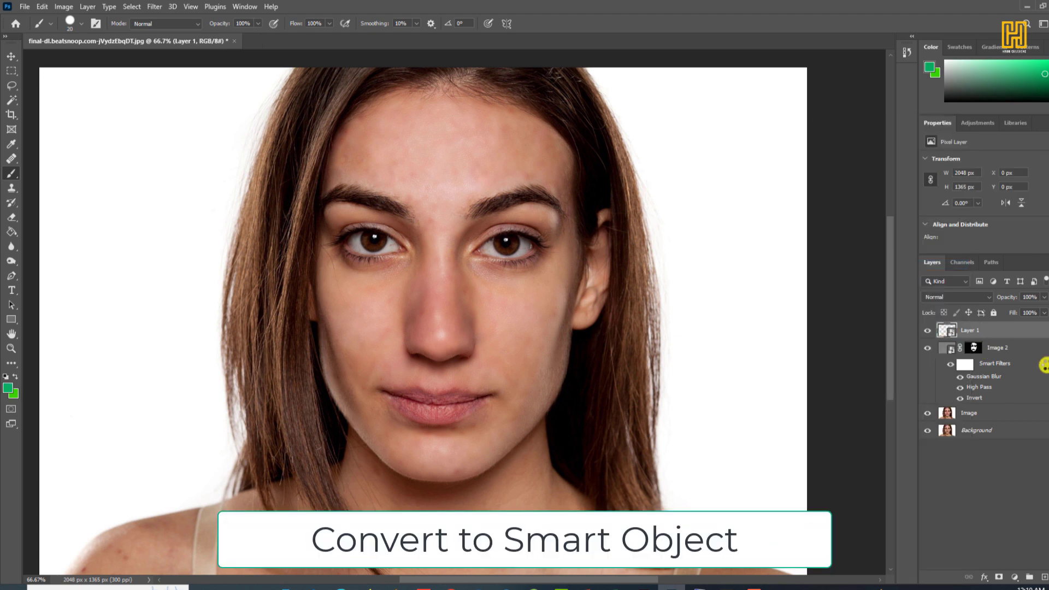
Open the Camera Raw Filter on Layer 1 and set Texture to +28 and Clarity to -49
left_click(164, 7)
left_click(180, 92)
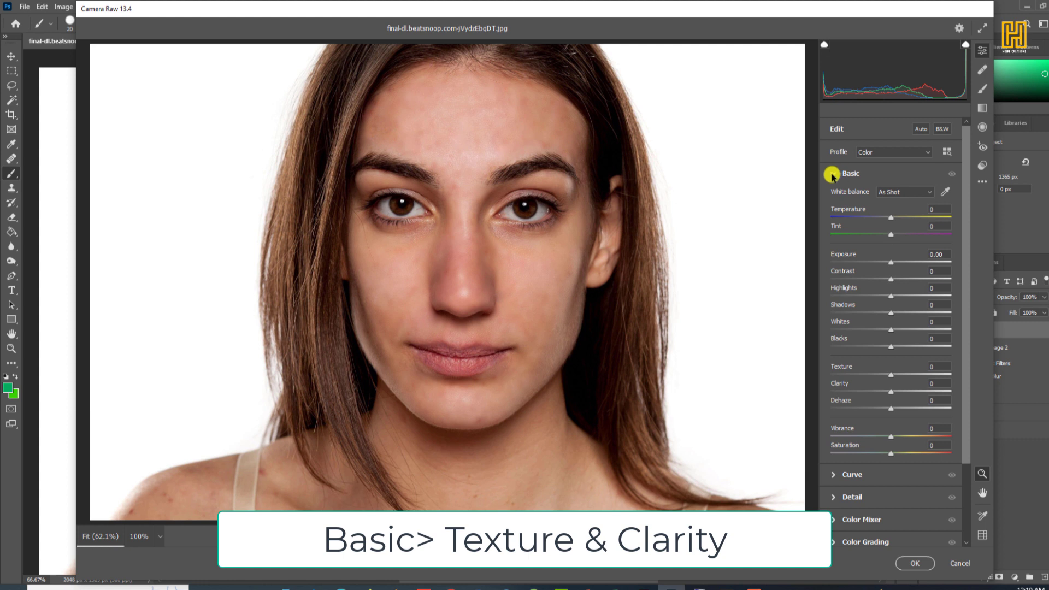
left_click(832, 174)
left_click(832, 174)
left_click_drag(894, 398, 862, 392)
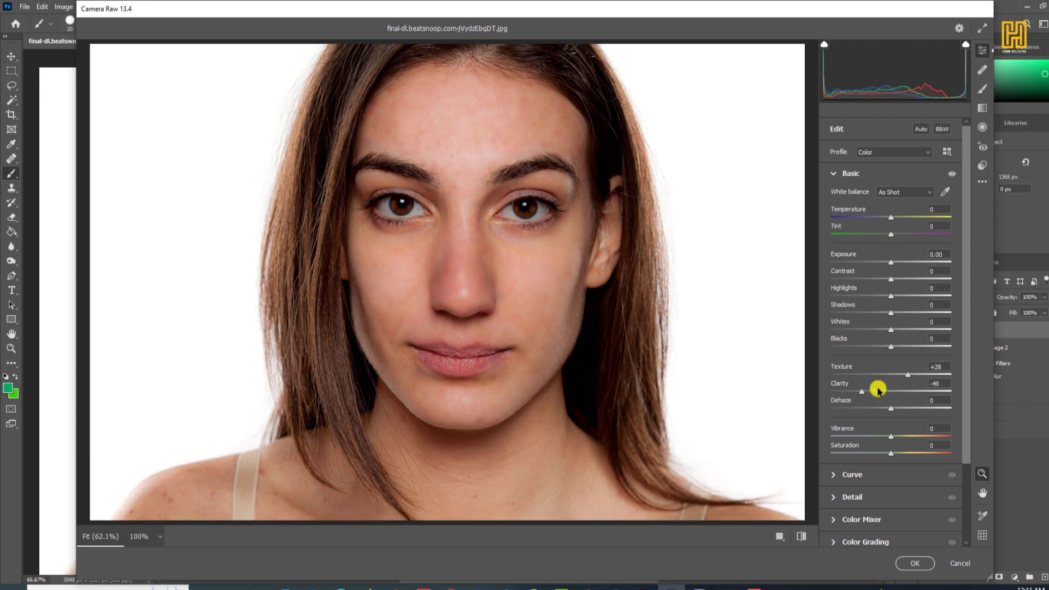
Set Sharpening to 123, Noise Reduction to 12 and Color Noise Reduction to 13, and apply the Camera Raw Filter
left_click(828, 174)
left_click(833, 218)
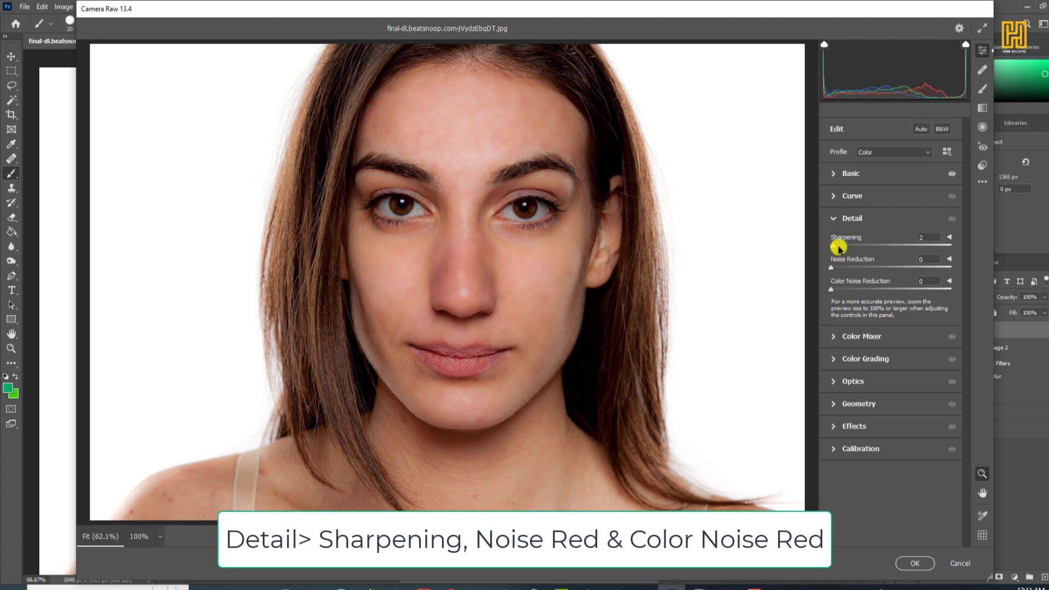
left_click_drag(838, 247, 930, 244)
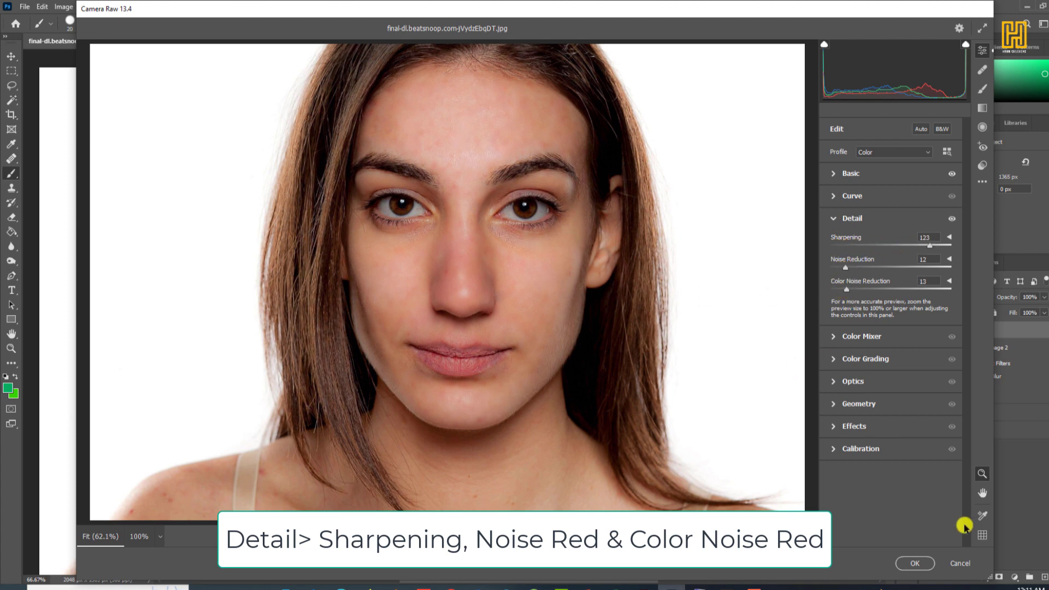
left_click(914, 563)
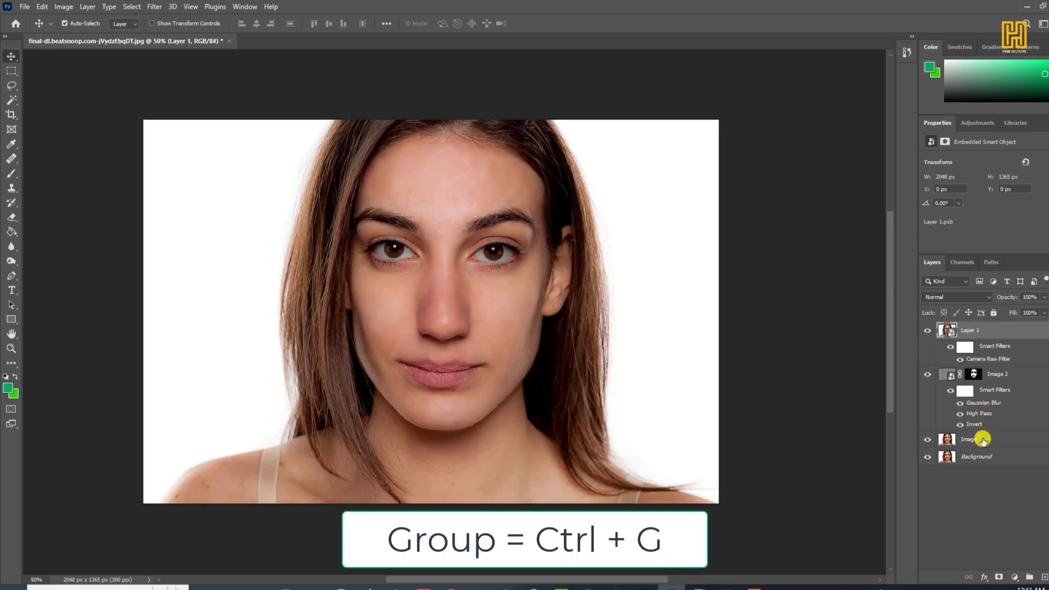
Group Layer 1, Image 2 and Image, and toggle the group's visibility to compare the portrait before and after
left_click(983, 439, "shift")
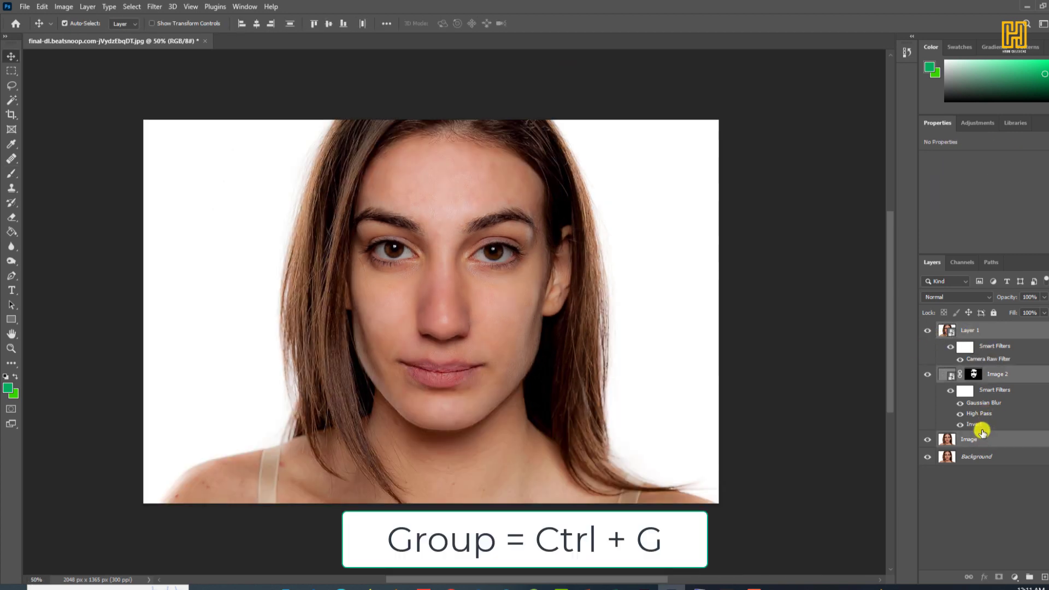
key("ctrl+g")
left_click(927, 328)
left_click(927, 328)
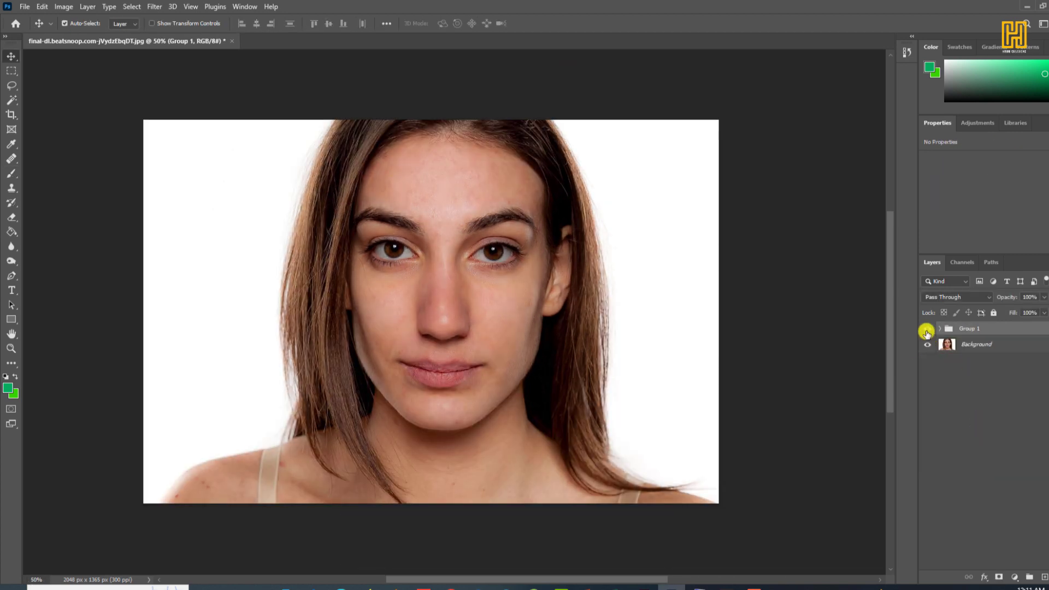
left_click(927, 328)
left_click(927, 328)
left_click(927, 328)
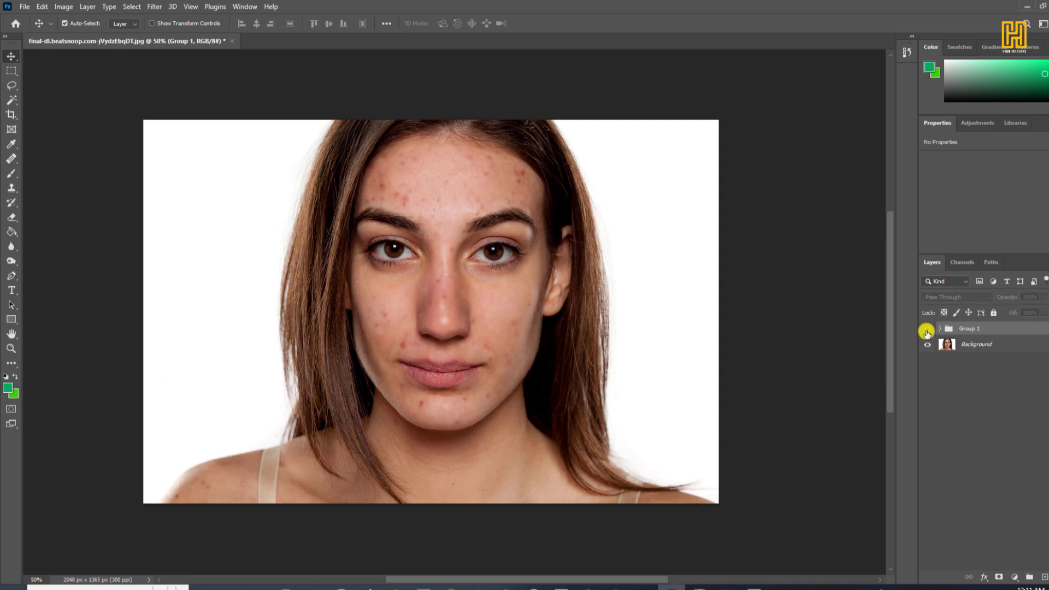
left_click(927, 328)
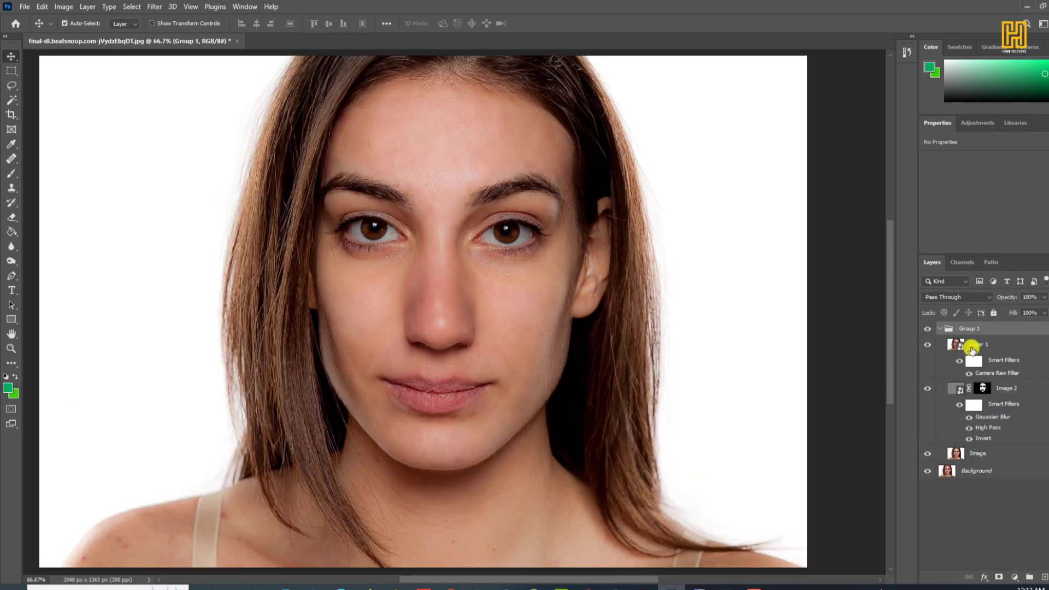
Add a Curves adjustment layer above Layer 1 and bend the RGB curve strongly upward to brighten the image
left_click(977, 348)
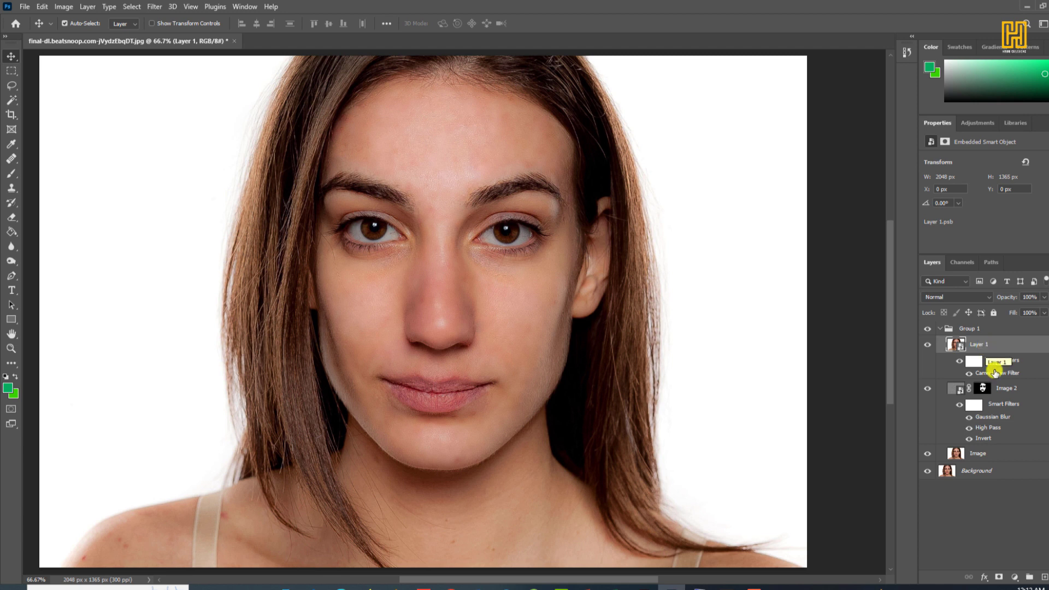
left_click(1014, 577)
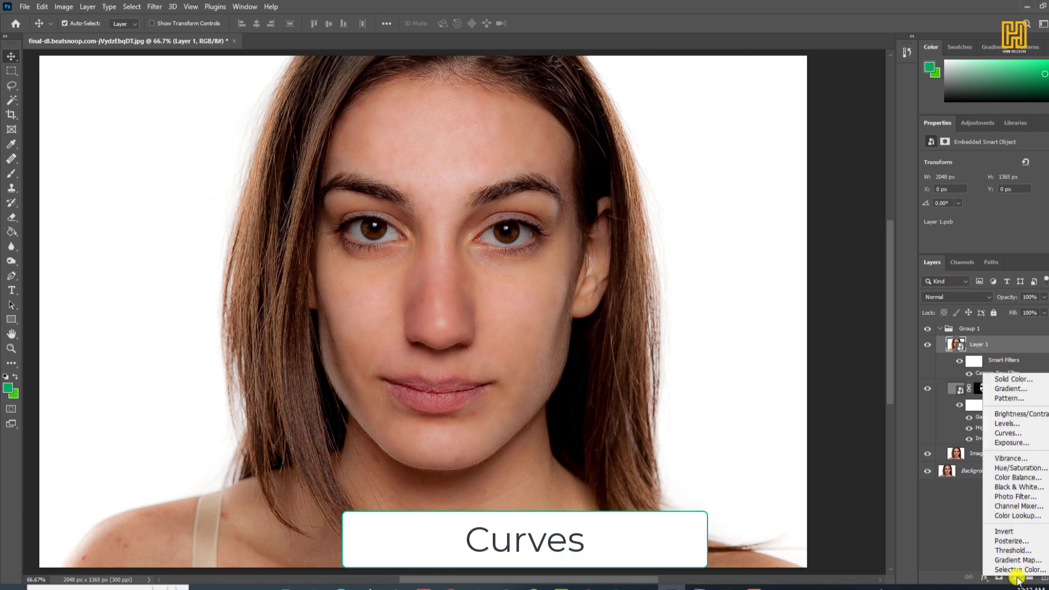
left_click(1011, 432)
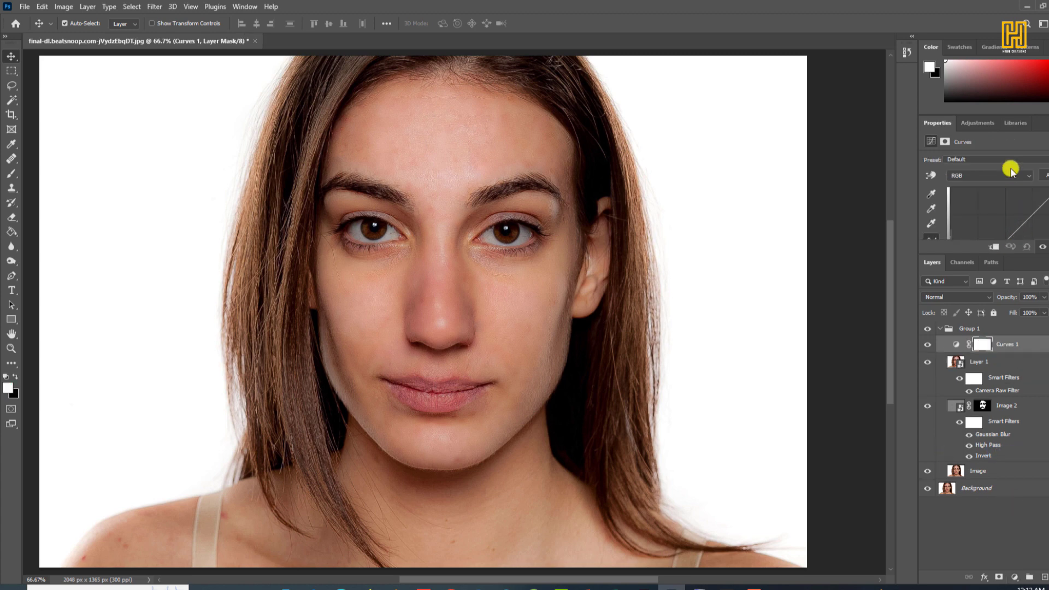
left_click_drag(1033, 123, 814, 115)
left_click_drag(768, 247, 761, 227)
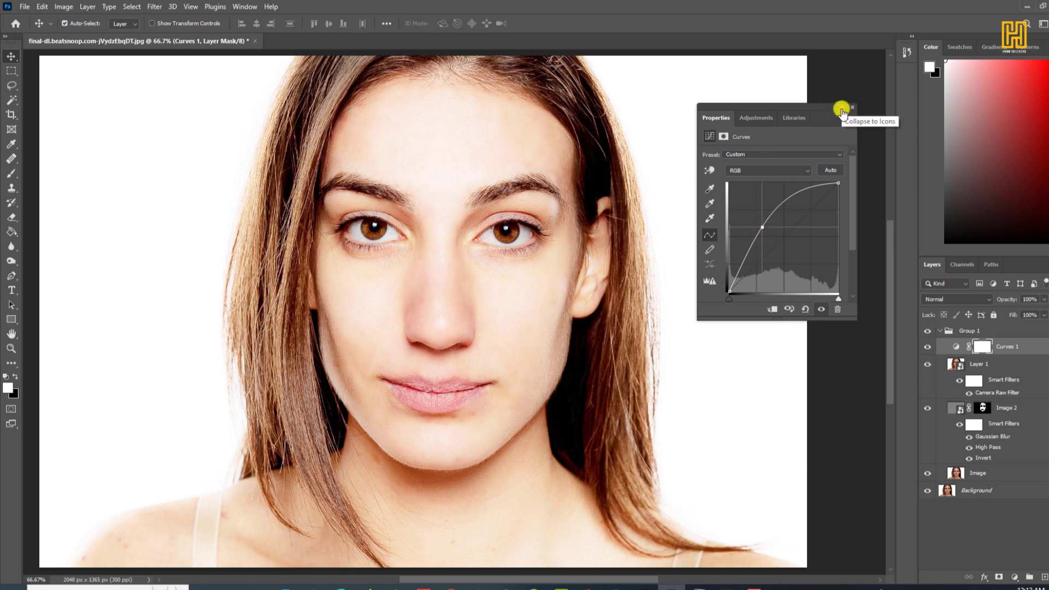
left_click(841, 110)
Invert the Curves 1 mask to black and set the Brush tool's size to 64 px
key("b")
key("ctrl+i")
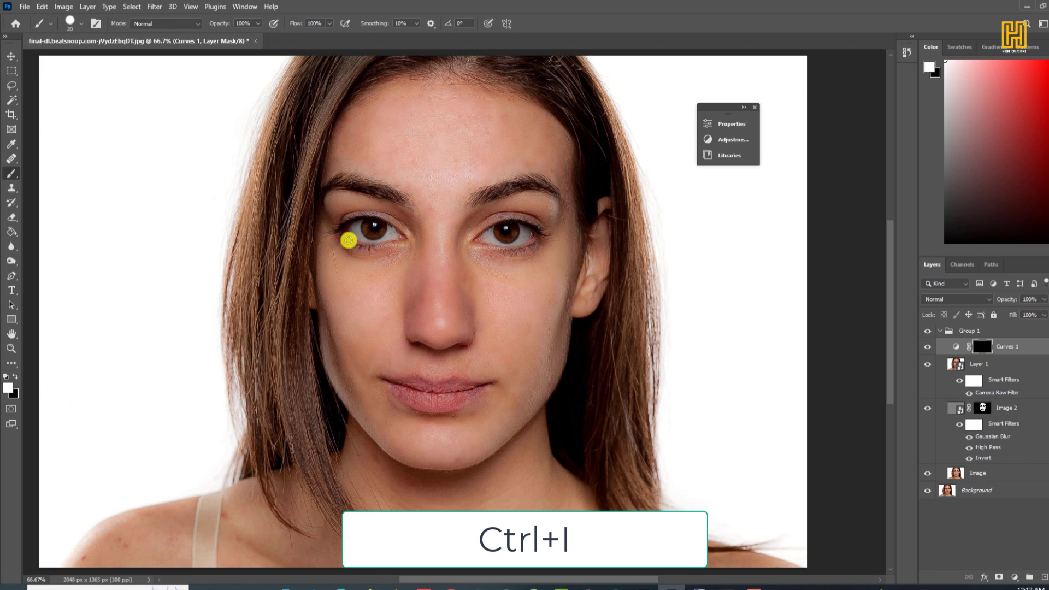
right_click(386, 151)
left_click_drag(473, 164, 480, 164)
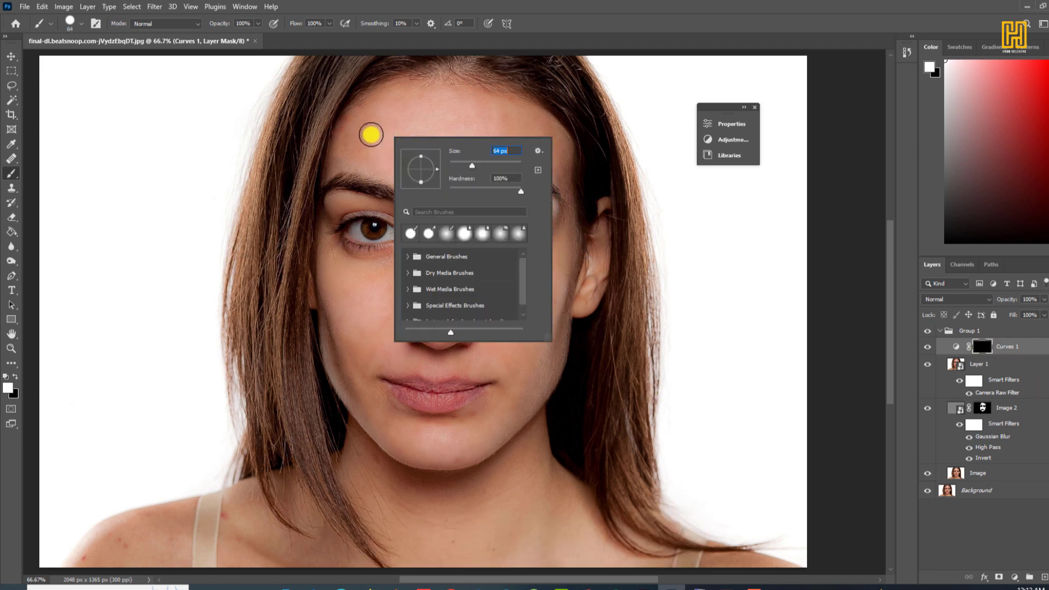
Paint white highlight strokes on the Curves 1 mask over one side of the forehead, cheek, jaw and nose
left_click_drag(363, 129, 399, 166)
mouse_move(337, 274)
left_mouse_down()
mouse_move(354, 318)
mouse_move(351, 366)
left_mouse_up()
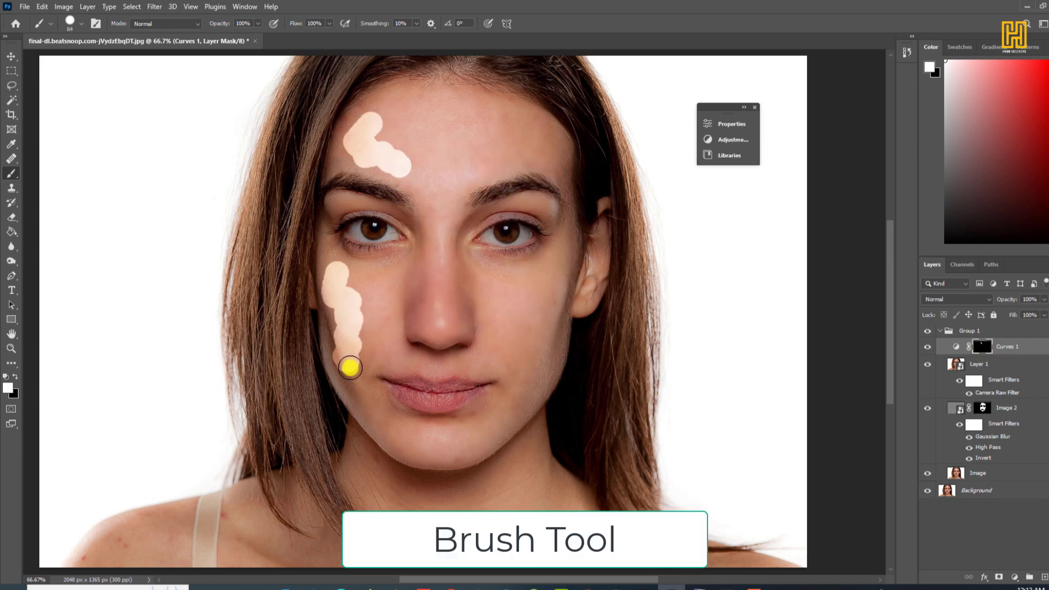
scroll(378, 290, "down", 1)
left_click_drag(384, 278, 384, 306)
left_click_drag(363, 402, 397, 431)
scroll(405, 423, "down", 1)
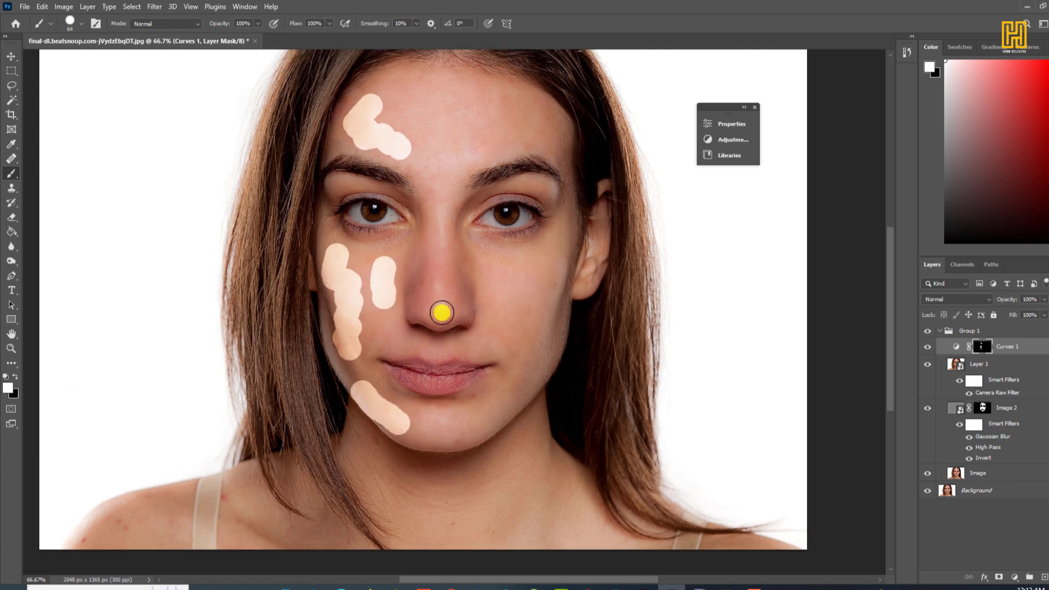
left_click_drag(427, 274, 428, 292)
scroll(441, 319, "up", 4)
scroll(419, 302, "down", 1)
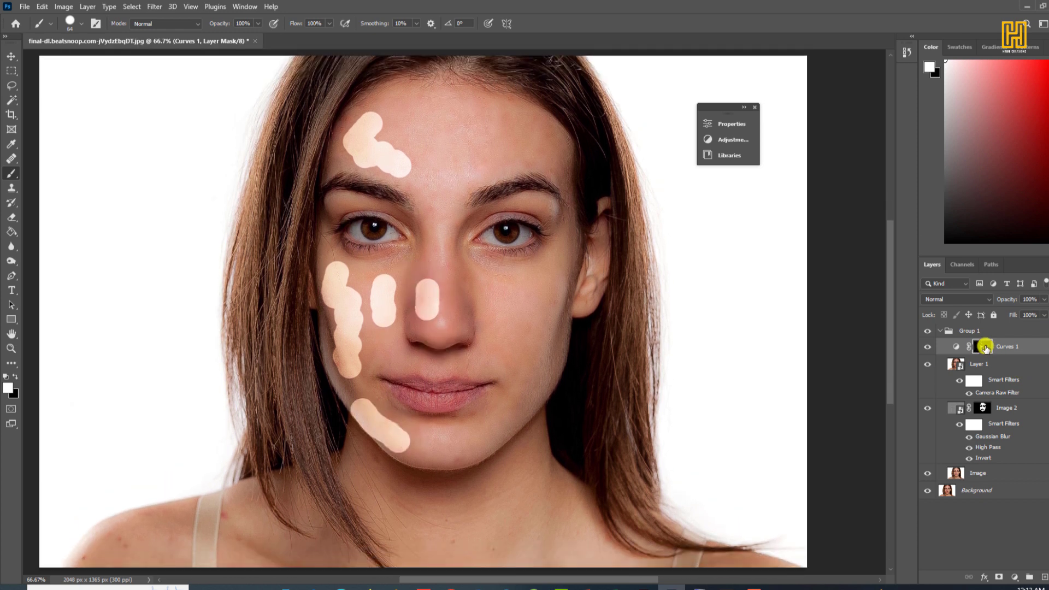
Feather the Curves 1 layer mask by 70.8 px to soften the painted highlights
left_click(705, 122)
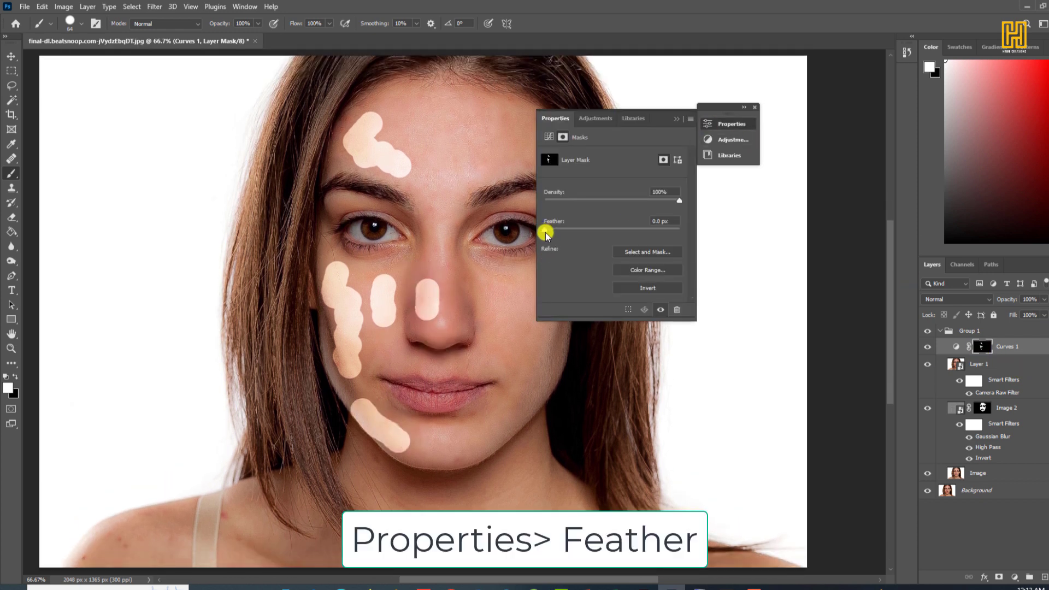
left_click_drag(564, 232, 623, 231)
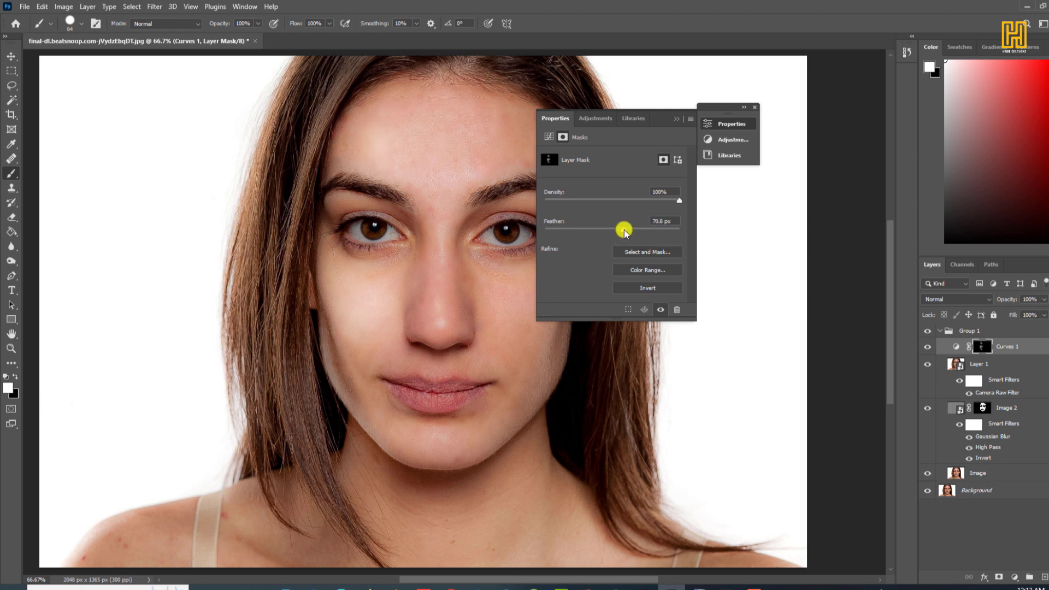
left_click(676, 118)
Toggle the Curves 1 layer's visibility to compare the face with and without the highlights
left_click(926, 346)
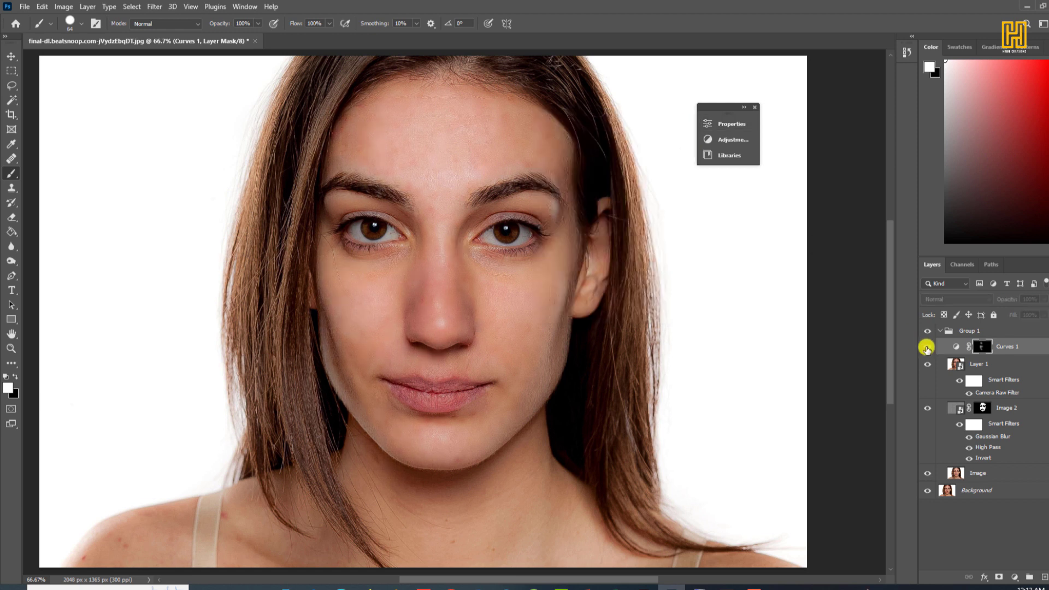
left_click(927, 347)
left_click(927, 347)
left_click(927, 347)
Add a second Curves adjustment above Curves 1, pull its curve downward to darken, and invert its mask to black
left_click(1008, 350)
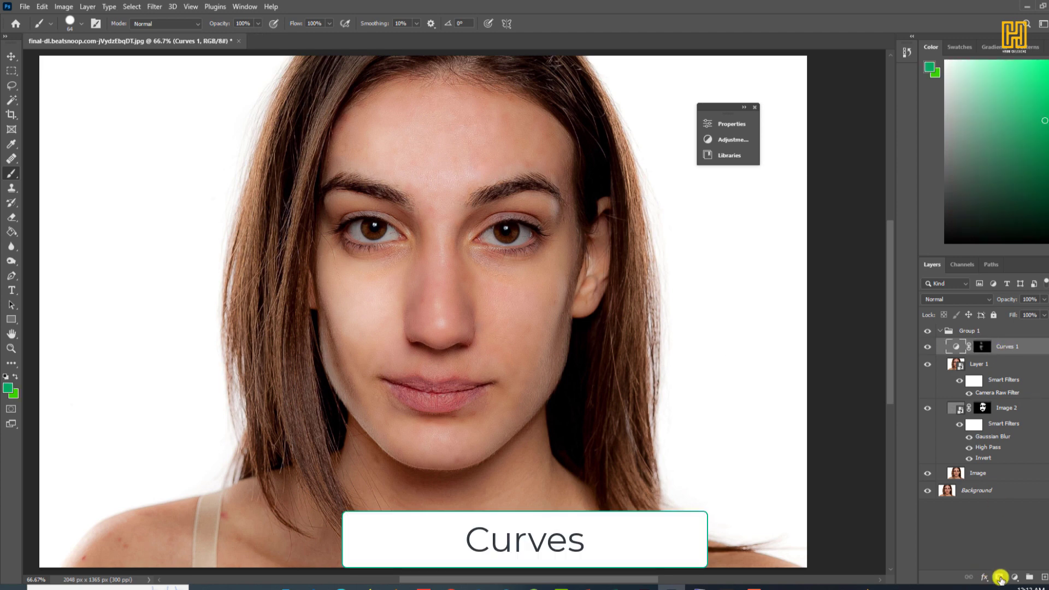
left_click(1015, 578)
mouse_move(666, 219)
left_mouse_down()
mouse_move(634, 234)
mouse_move(643, 251)
left_mouse_up()
left_click(676, 118)
key("ctrl+i")
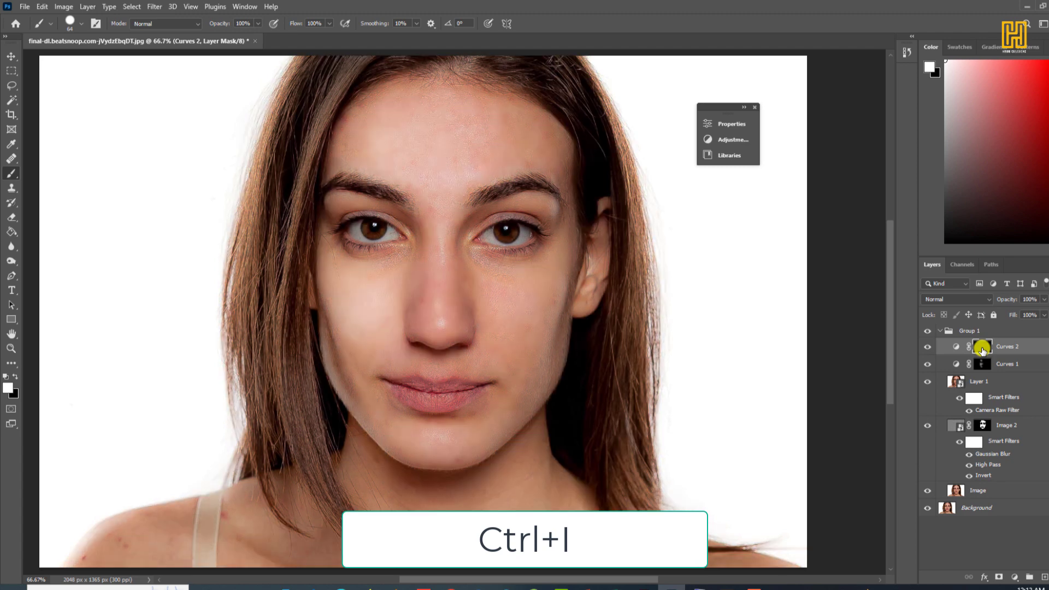
Paint white brush strokes on the Curves 2 mask over the forehead, cheek, jaw and nose side nearest the visible ear
left_click(12, 173)
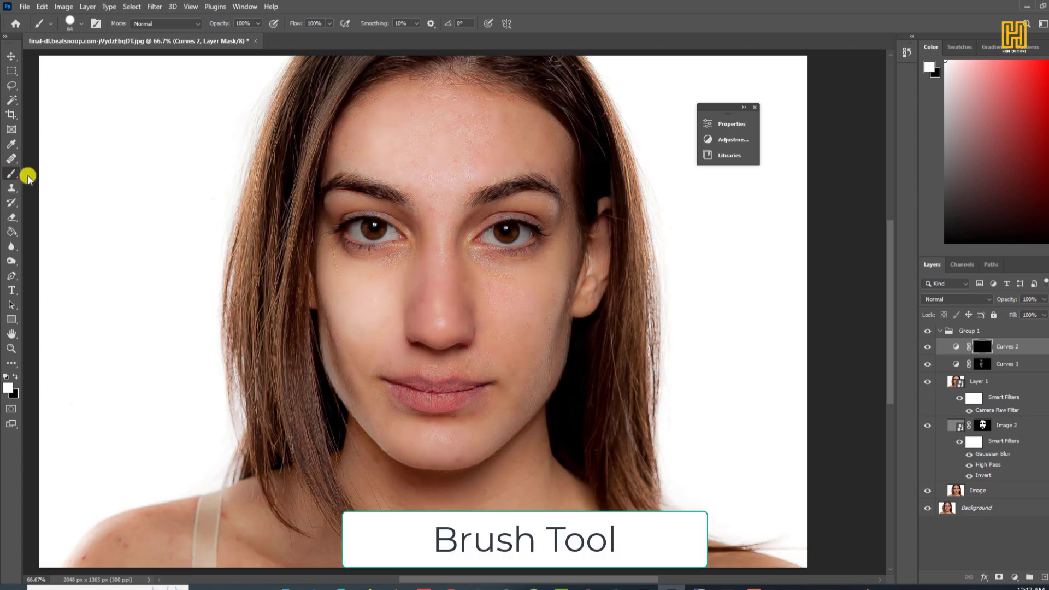
left_click_drag(498, 124, 546, 156)
mouse_move(559, 252)
left_mouse_down()
mouse_move(527, 401)
mouse_move(484, 434)
left_mouse_up()
left_click(469, 295)
left_click(504, 298)
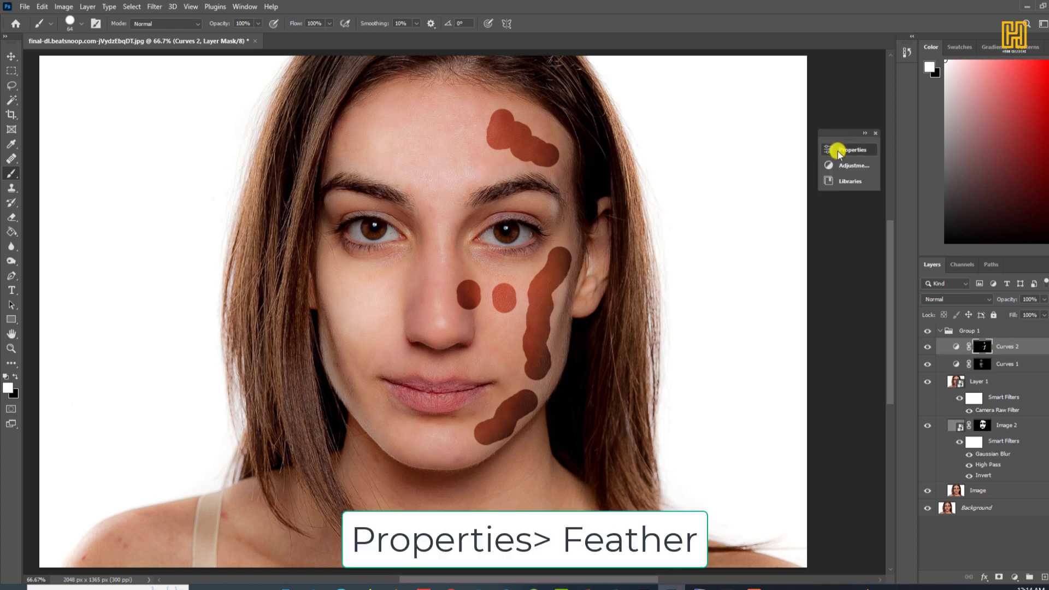
Feather the Curves 2 layer mask by about 73 px to soften the painted shadows
left_click(840, 153)
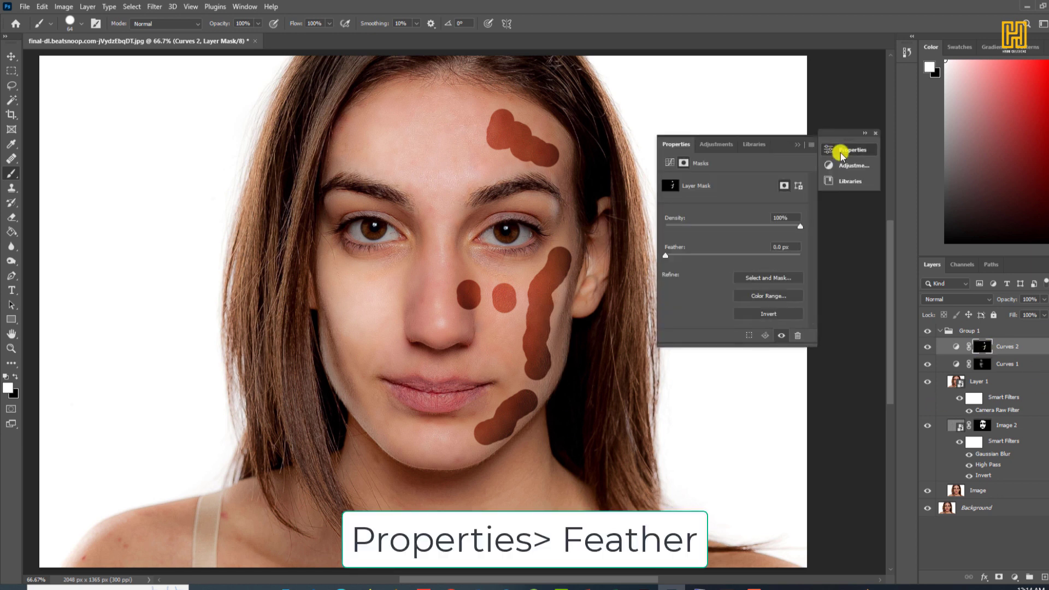
left_click_drag(666, 255, 742, 256)
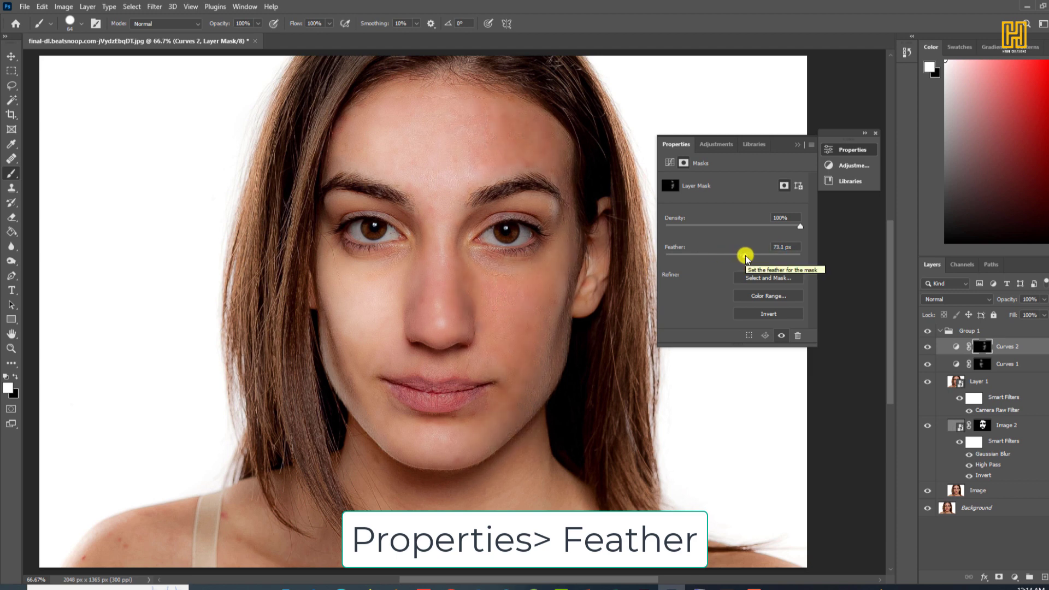
left_click_drag(746, 258, 748, 259)
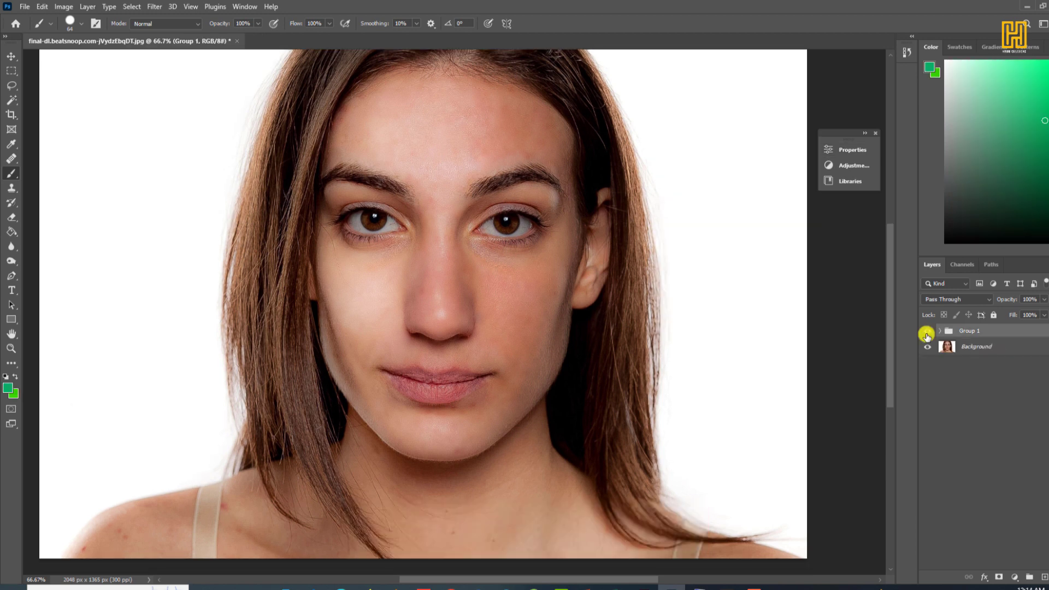
Toggle Group 1's visibility to compare the retouched face with the original portrait
left_click(926, 331)
left_click(927, 331)
left_click(927, 331)
left_click(927, 331)
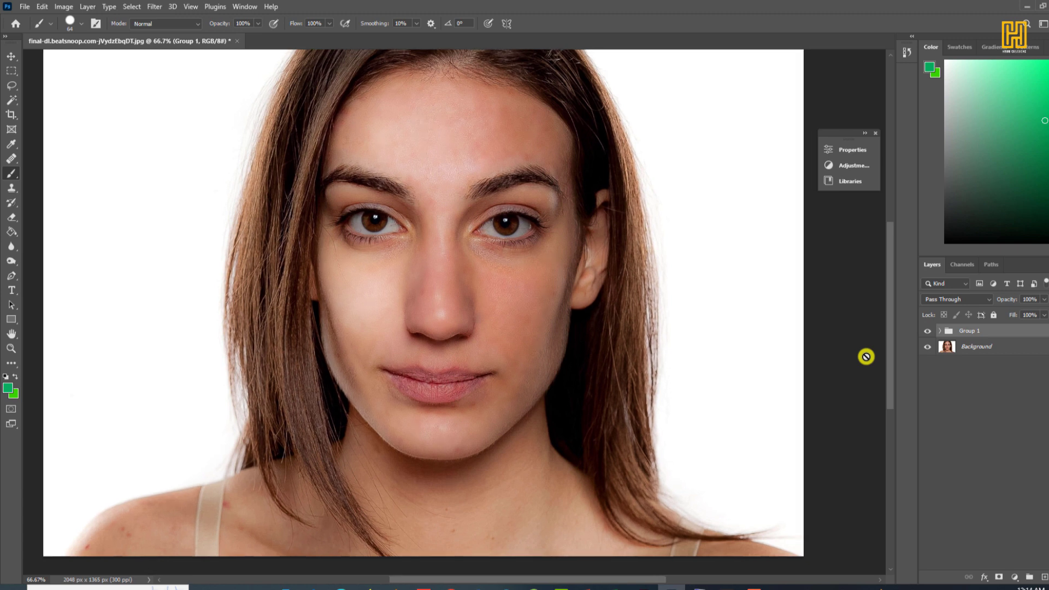
key("ctrl+minus")
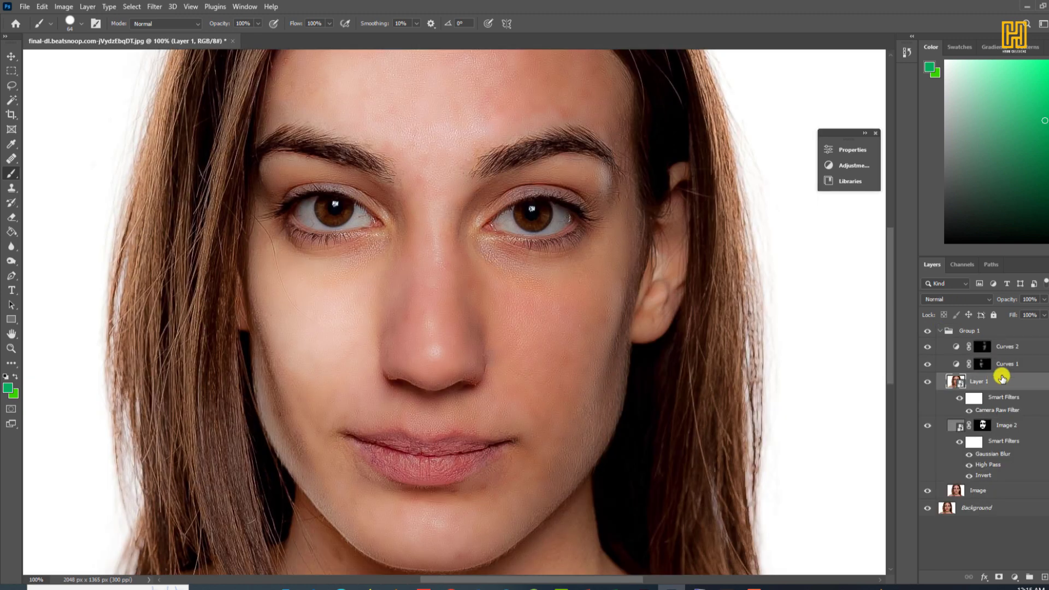
Merge Layer 1, Curves 1 and Curves 2 into one layer and convert it to a smart object
left_click(1003, 352, "shift")
key("ctrl+e")
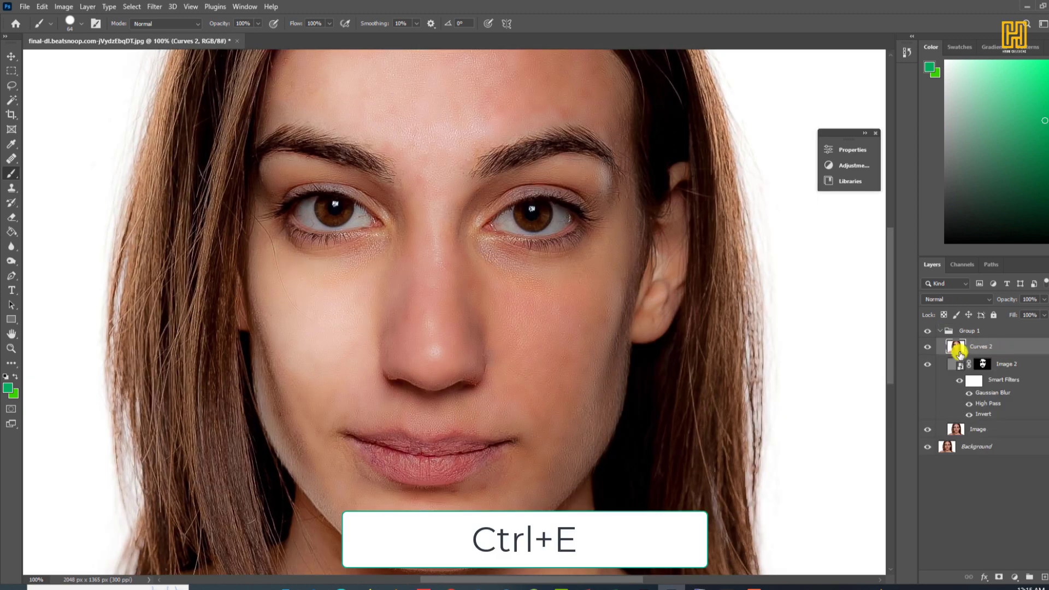
right_click(991, 348)
left_click(885, 265)
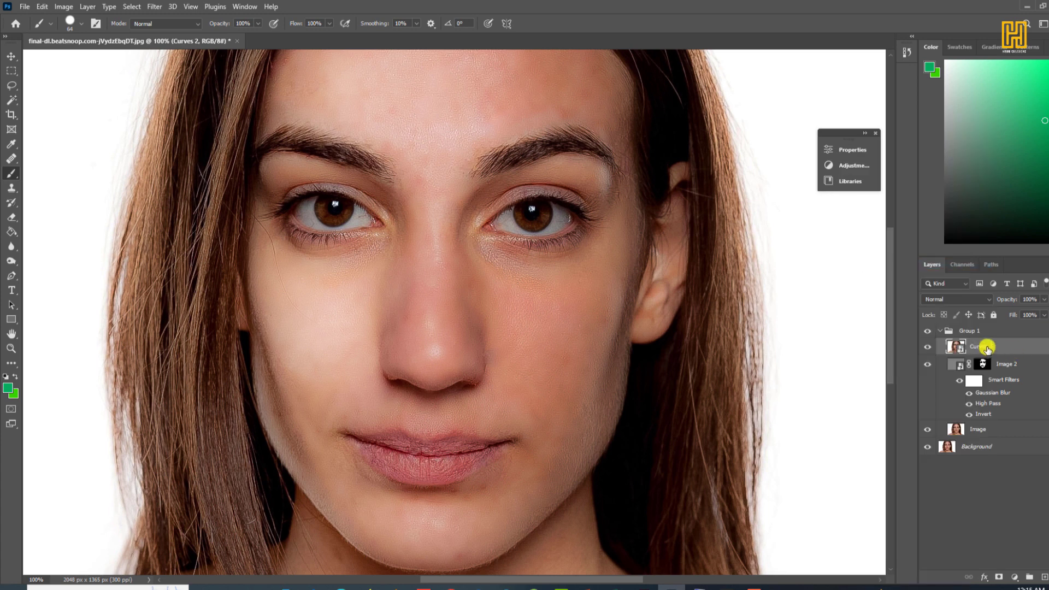
Add a Solid Color fill layer above the merged Curves 2 layer using the coral red fd5656
left_click(1015, 576)
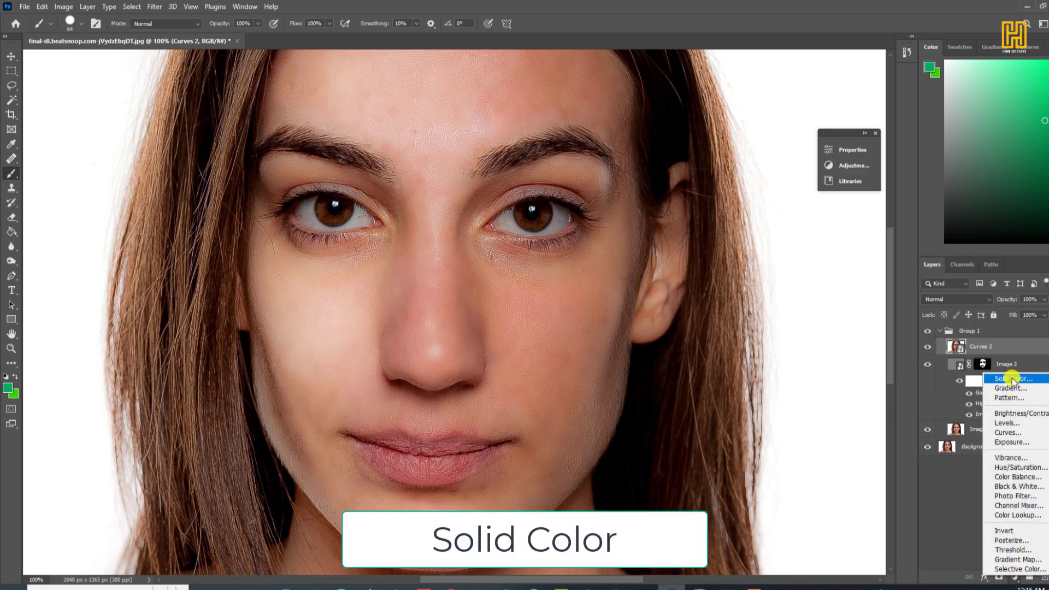
left_click(1012, 381)
left_click(889, 399)
mouse_move(828, 396)
left_mouse_down()
mouse_move(812, 389)
mouse_move(852, 391)
mouse_move(829, 391)
left_mouse_up()
left_click(890, 389)
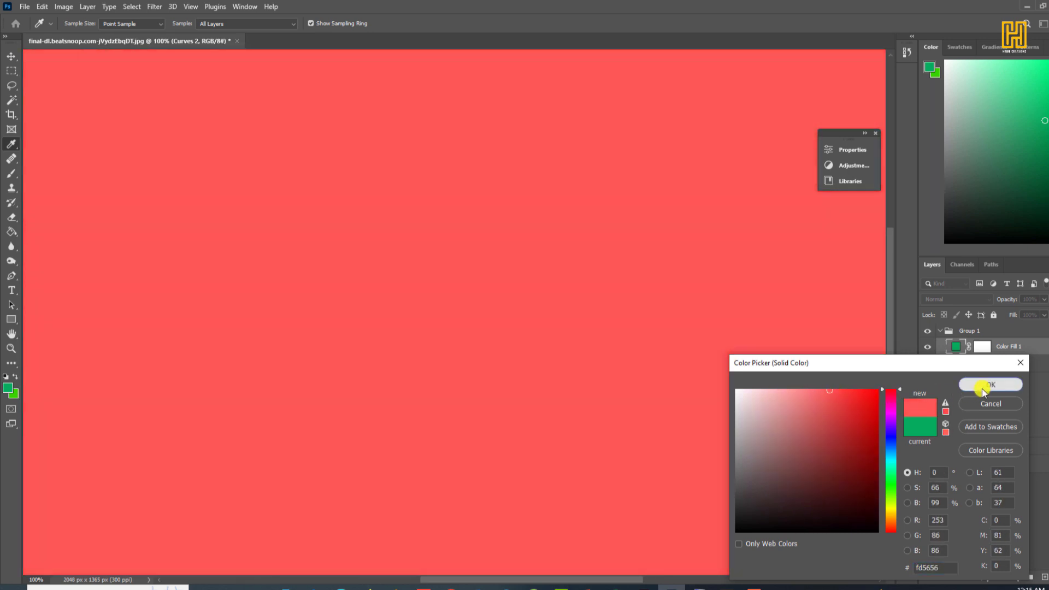
left_click(989, 385)
Invert the Color Fill 1 mask to black and paint white over the upper and lower lips
left_click(981, 346)
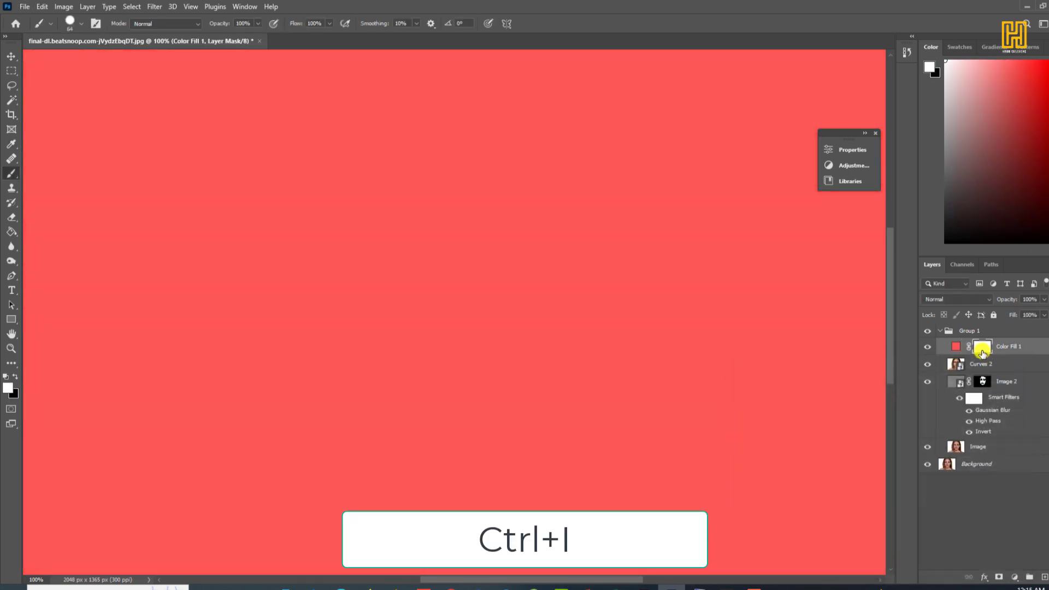
key("ctrl+i")
scroll(540, 435, "up", 1)
scroll(337, 346, "down", 4)
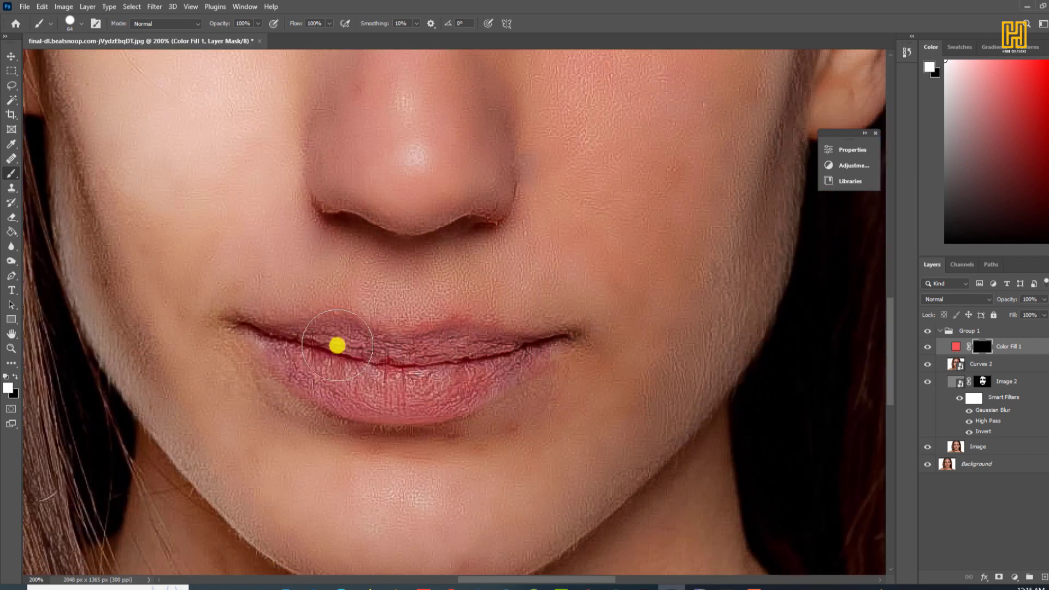
mouse_move(337, 345)
left_mouse_down()
mouse_move(351, 326)
mouse_move(323, 346)
mouse_move(408, 383)
mouse_move(431, 409)
mouse_move(450, 405)
mouse_move(311, 382)
mouse_move(530, 334)
left_mouse_up()
scroll(531, 335, "down", 1)
Split Color Fill 1's Blend If sliders for the underlying layer to 29/105 for shadows and 160/231 for highlights
right_click(1004, 348)
left_click(877, 125)
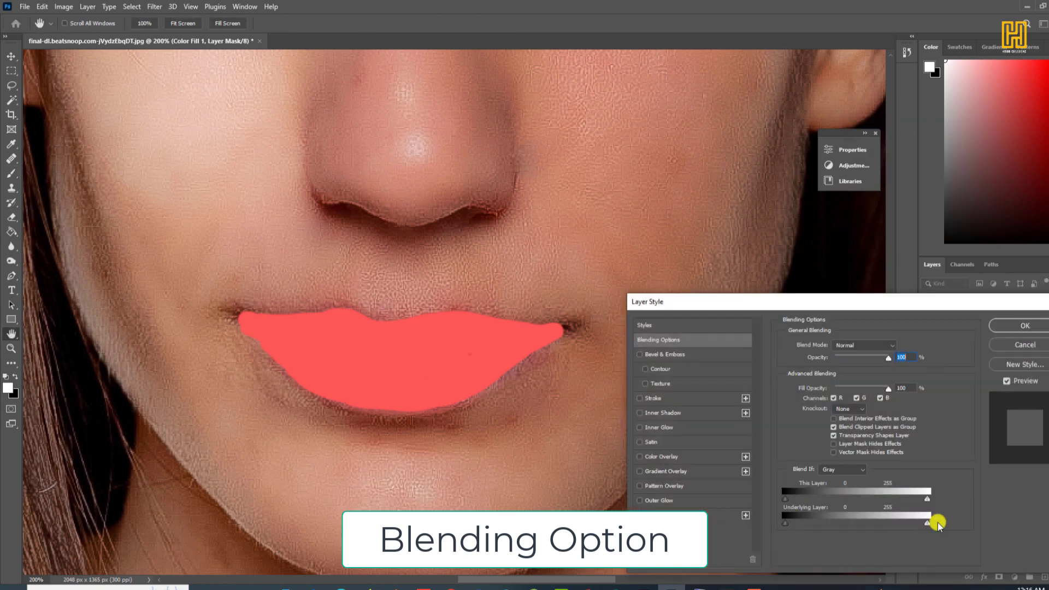
left_click_drag(938, 525, 886, 527)
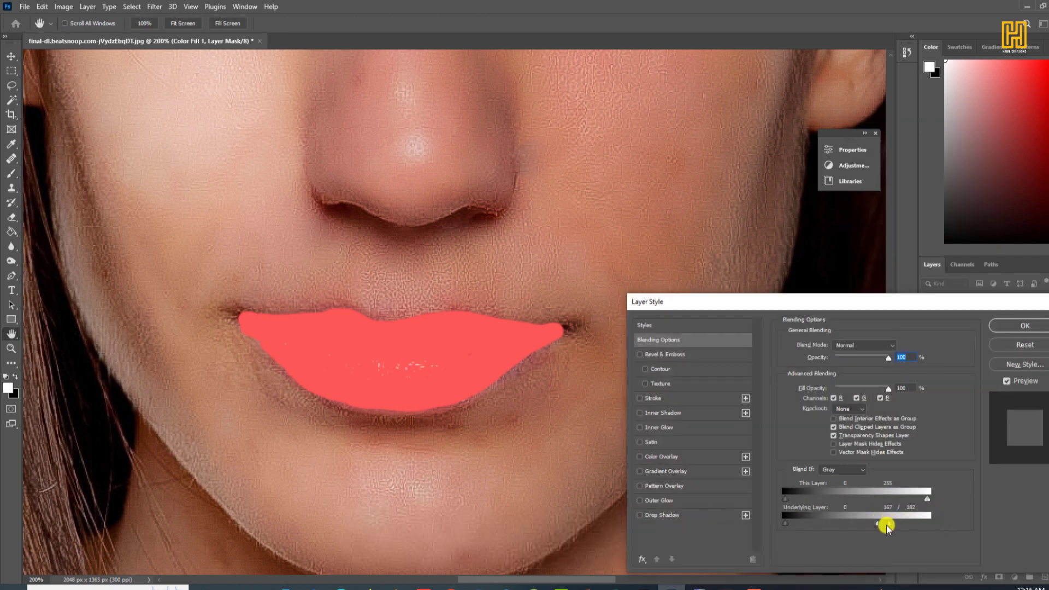
mouse_move(786, 522)
left_mouse_down()
mouse_move(843, 522)
mouse_move(799, 524)
left_mouse_up()
left_click_drag(888, 523, 909, 526)
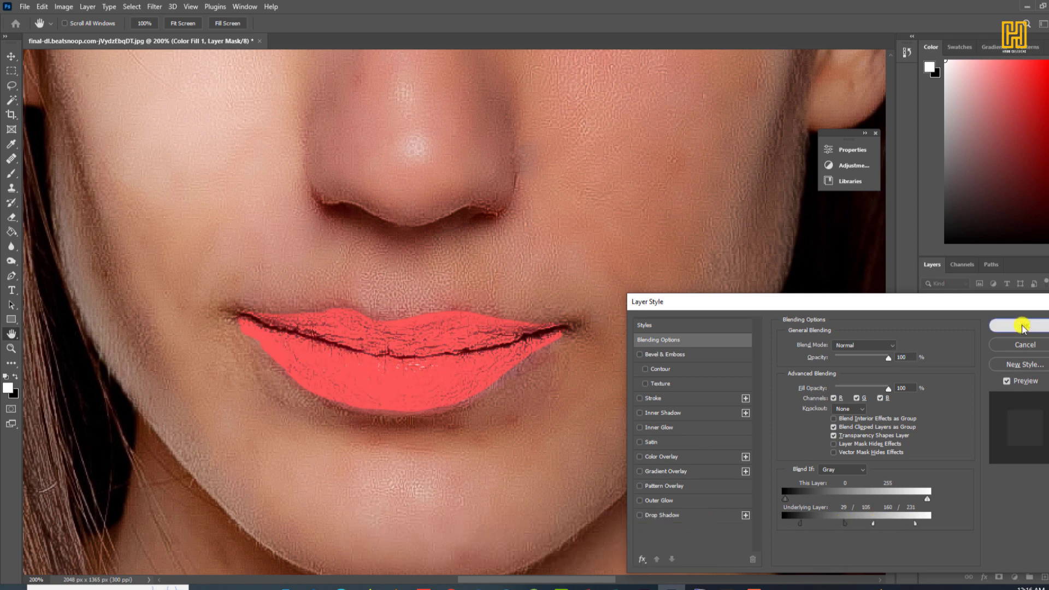
left_click(1023, 326)
Set the Color Fill 1 layer to Soft Light blending at 40% opacity
left_click(955, 300)
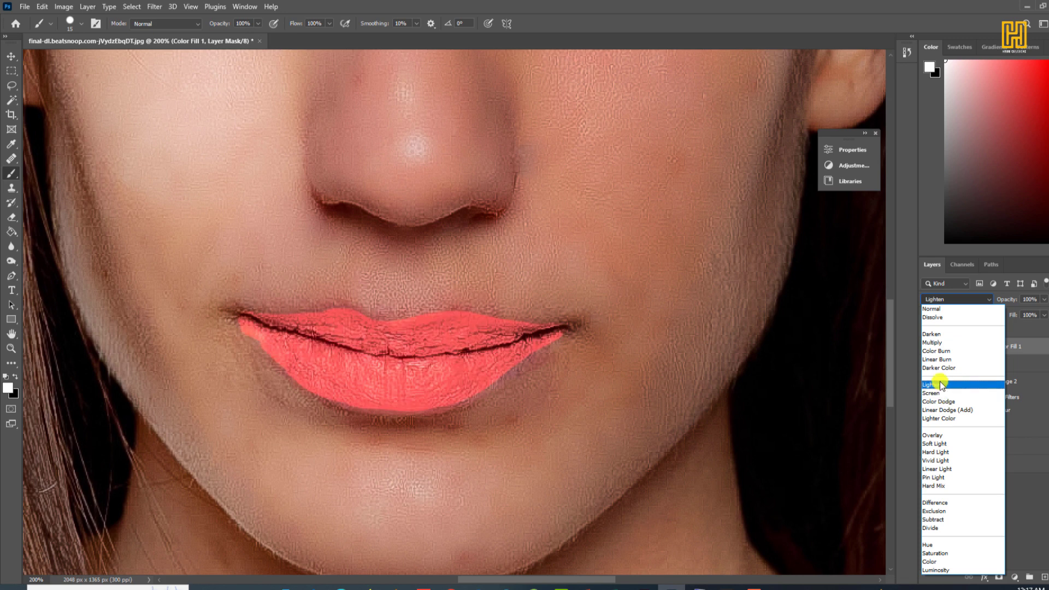
left_click(946, 447)
left_click_drag(1043, 299, 1013, 312)
key("ctrl+minus")
key("ctrl+minus")
key("ctrl+minus")
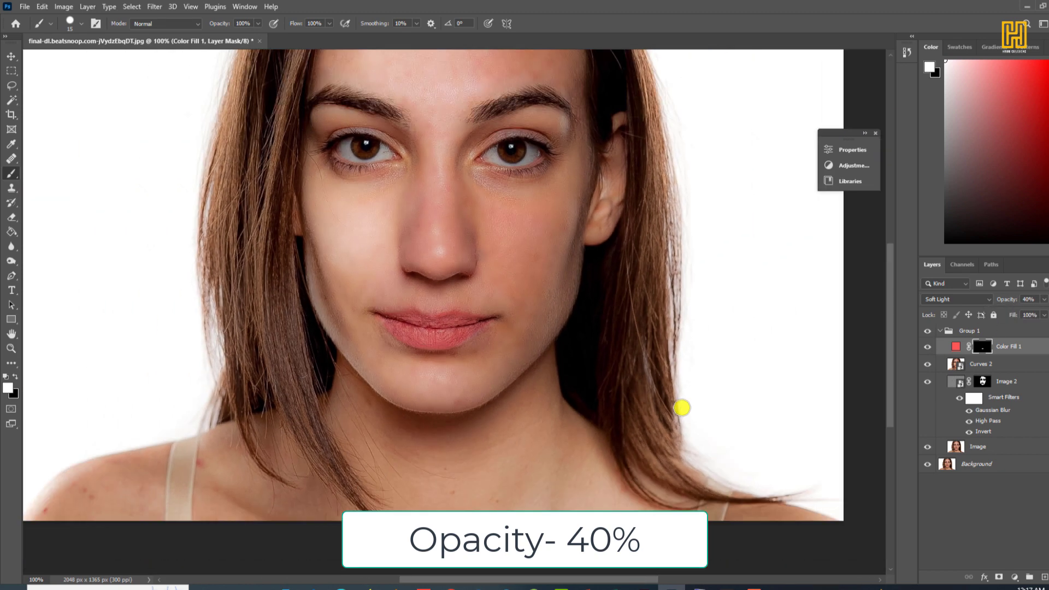
scroll(681, 408, "up", 2)
Change the lip fill color of Color Fill 1 to the stronger red f70d0d
double_click(951, 346)
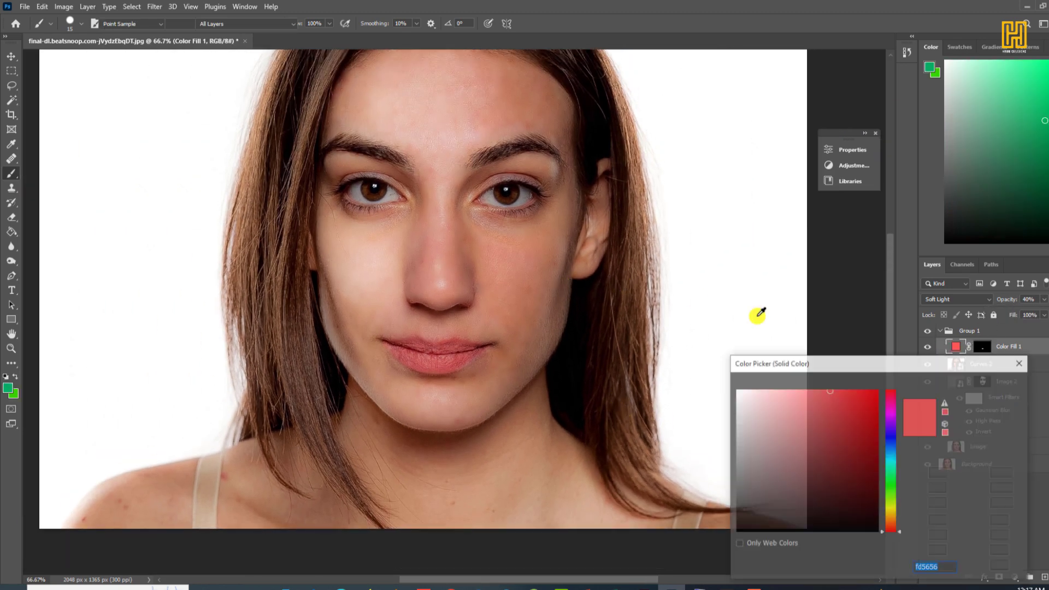
left_click_drag(822, 391, 871, 394)
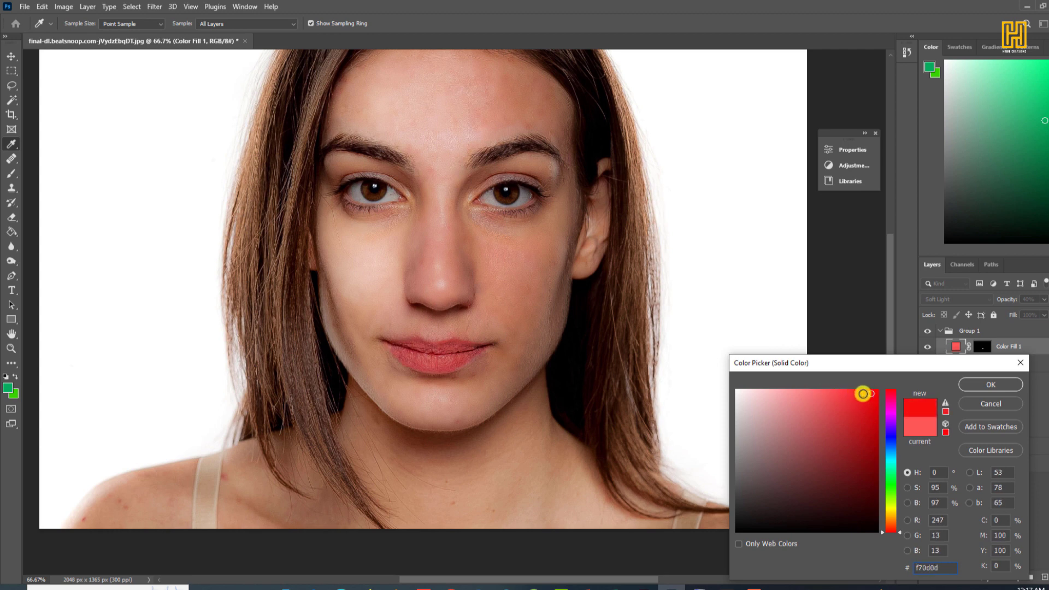
left_click(962, 384)
key("b")
scroll(731, 353, "up", 4)
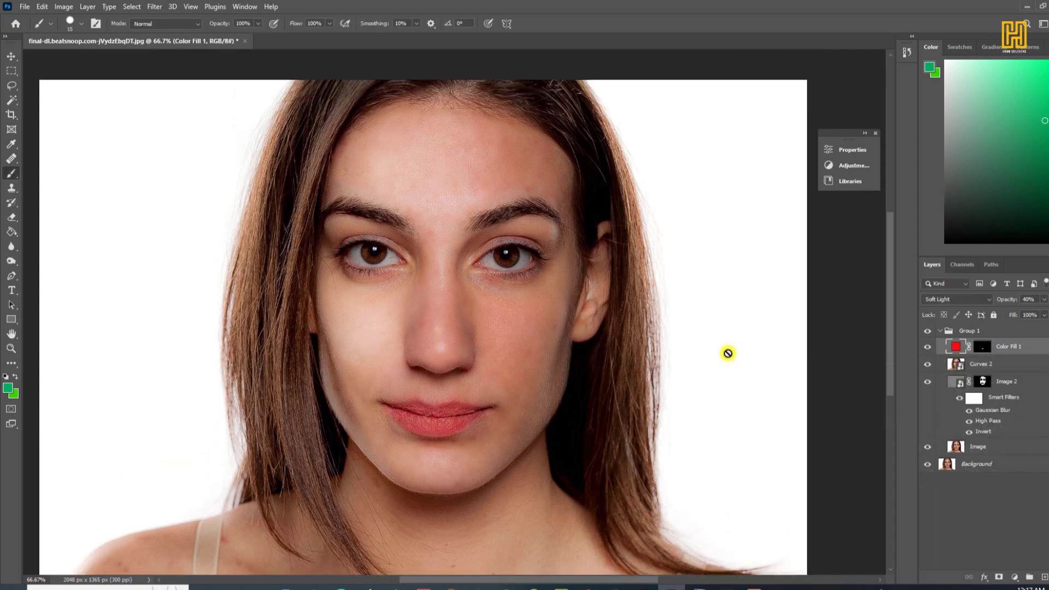
Collapse Group 1 and toggle its visibility to compare the finished retouch with the original portrait
left_click(950, 331)
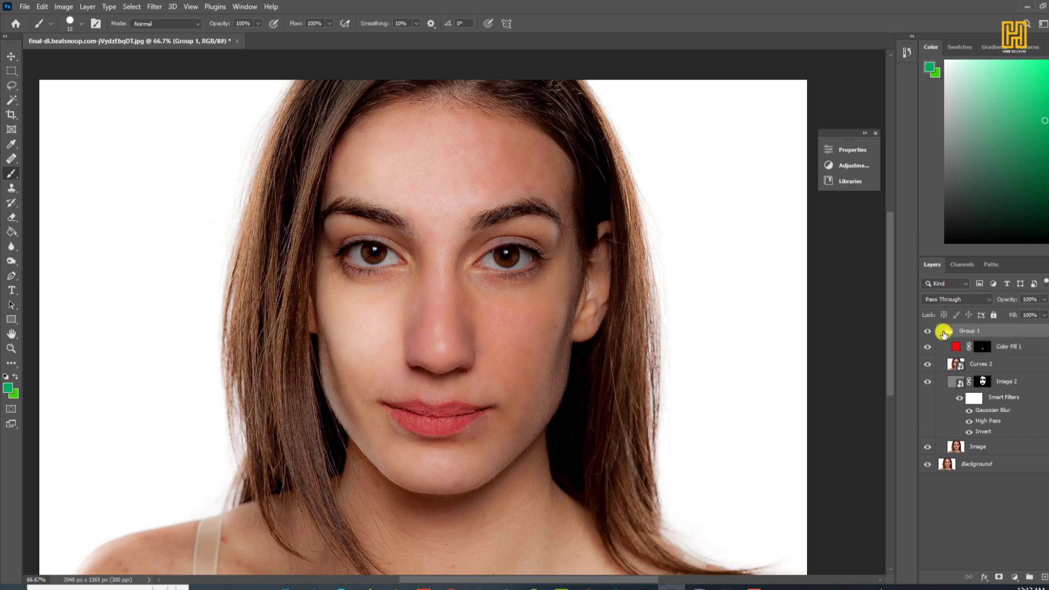
left_click(939, 331)
left_click(927, 331)
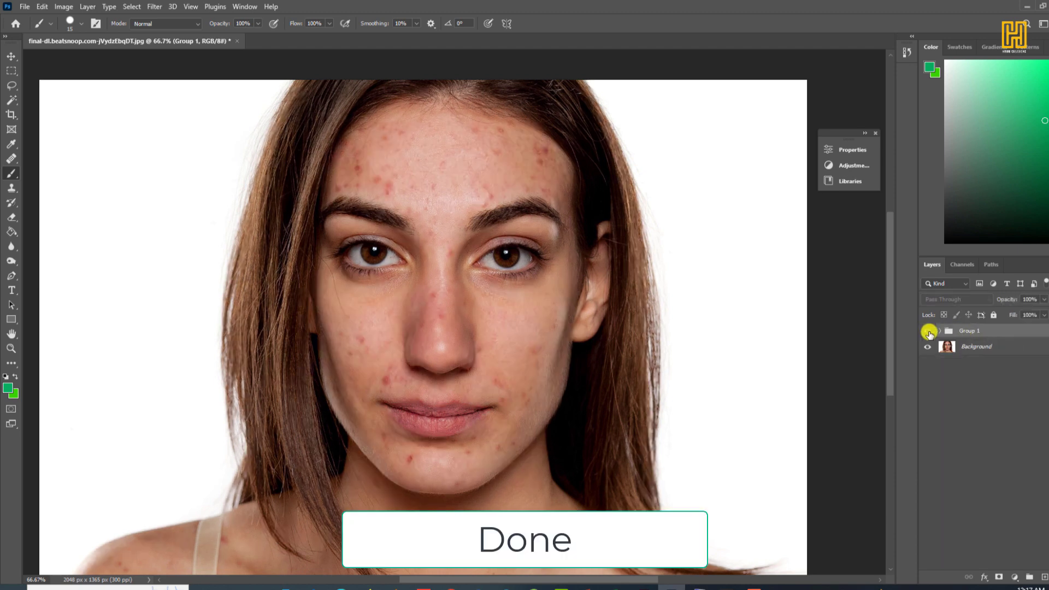
left_click(928, 331)
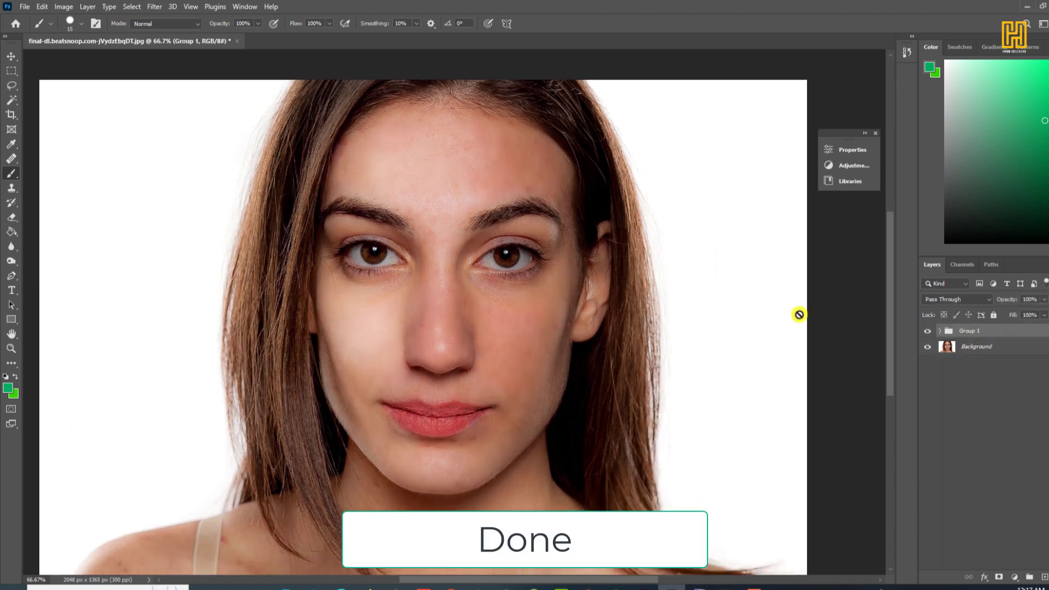